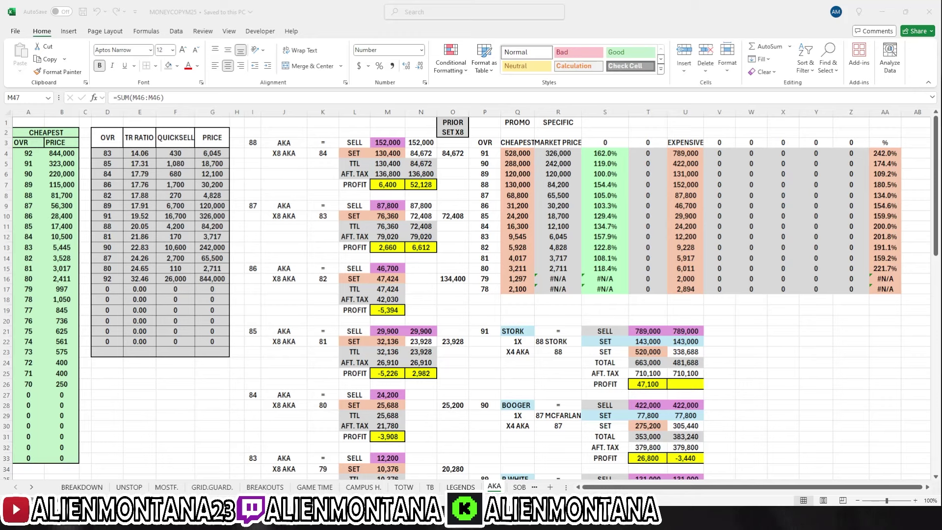
Step: Examine the price tables in A2:B33 and D4:G23, and the 88 AKA block's sell, set and profit cells
key(alt+Tab)
mouse_move(103, 152)
mouse_down()
mouse_move(185, 169)
mouse_move(187, 243)
mouse_move(220, 376)
mouse_move(222, 354)
mouse_move(214, 354)
mouse_up()
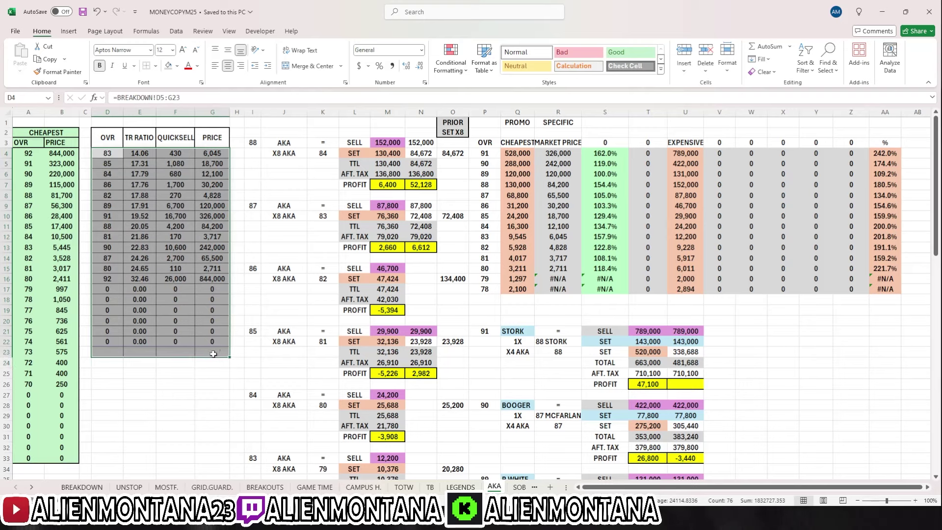
drag(24, 139, 68, 459)
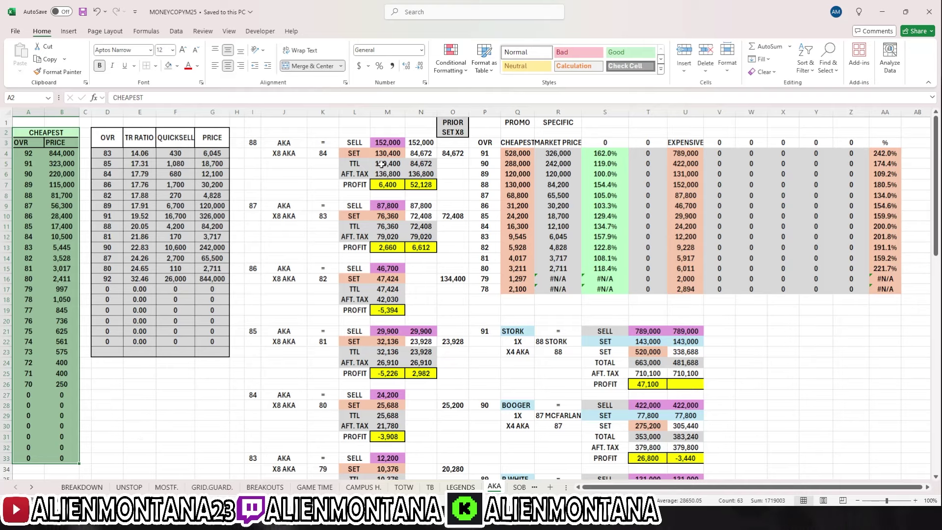
click(387, 143)
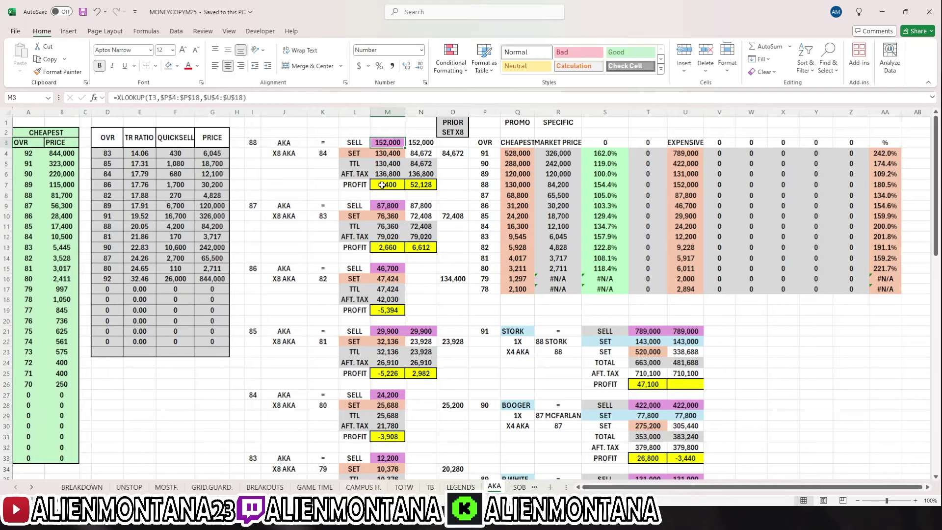
click(381, 185)
click(390, 150)
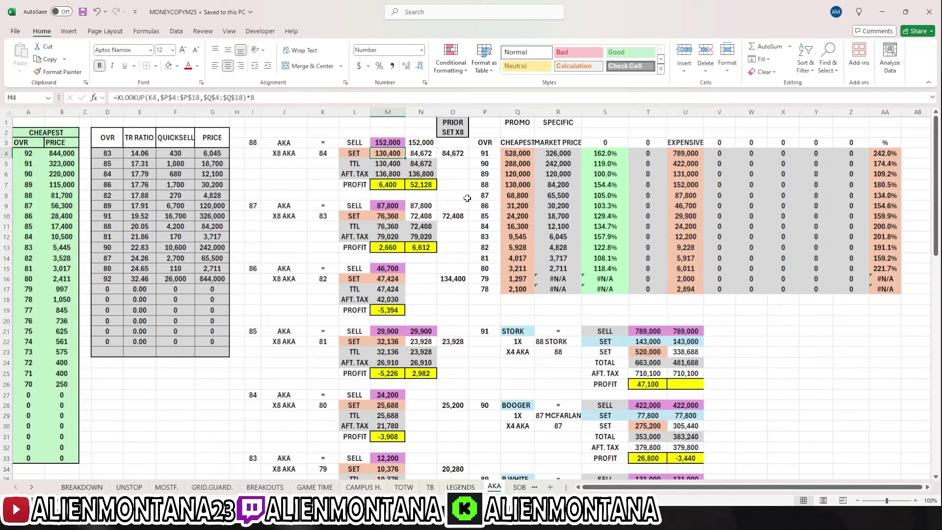
Step: Review the promo price tables on the BREAKDOWN sheet, from AKA and LEGENDS back up to UNSTOPPABLE
click(82, 487)
scroll(339, 304, up, 2)
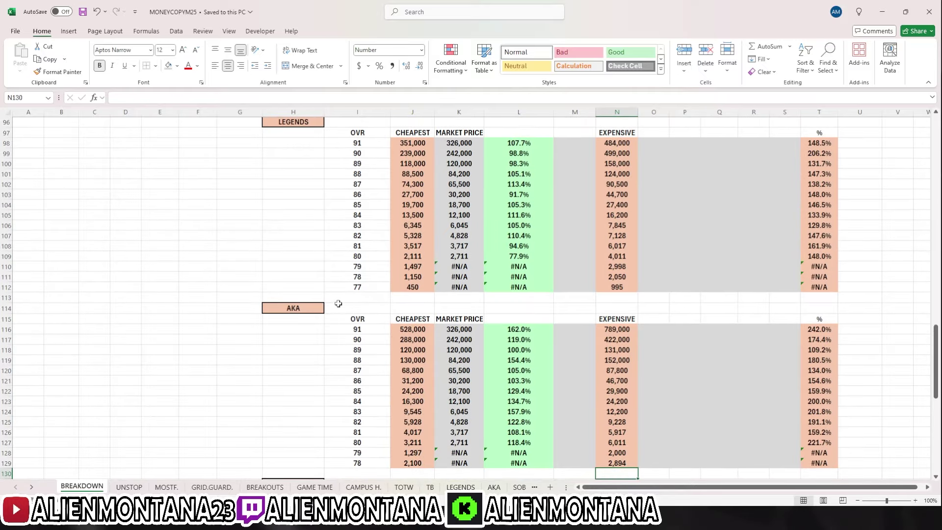
scroll(339, 304, up, 15)
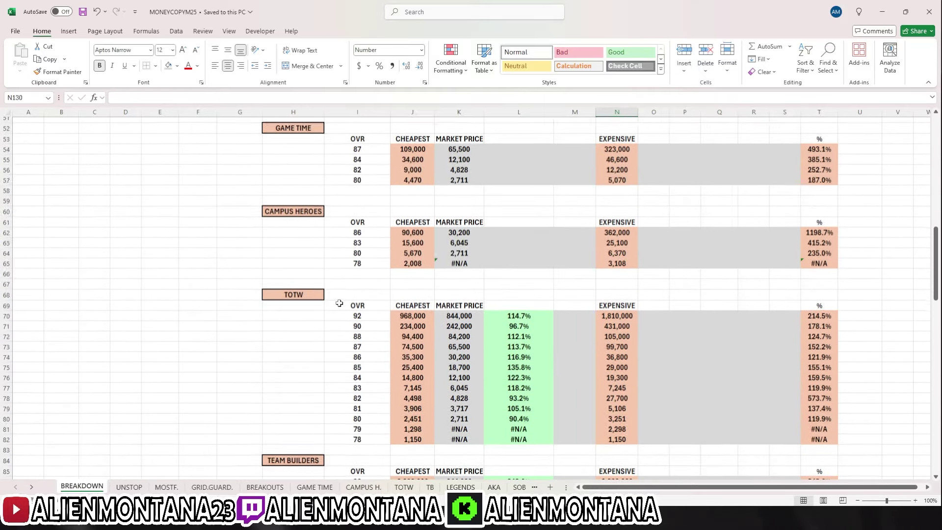
scroll(339, 303, up, 5)
scroll(339, 301, up, 10)
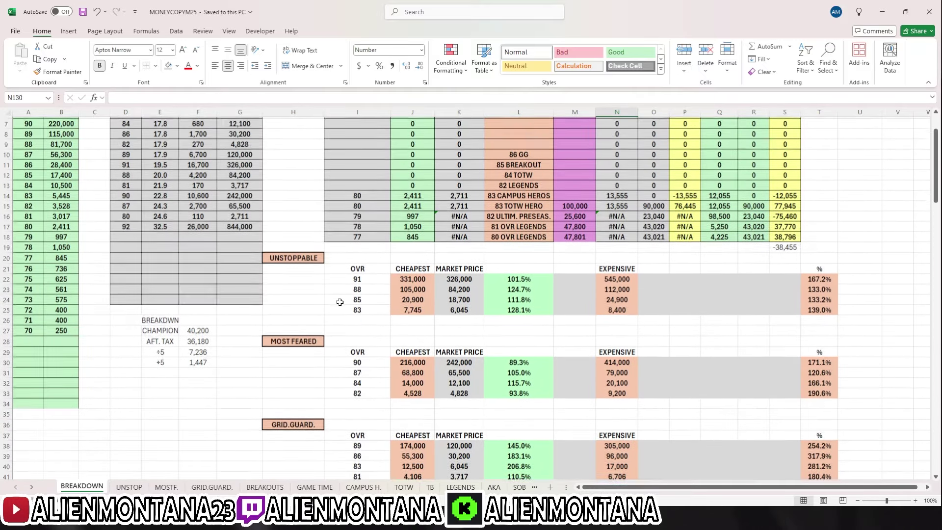
scroll(340, 301, down, 4)
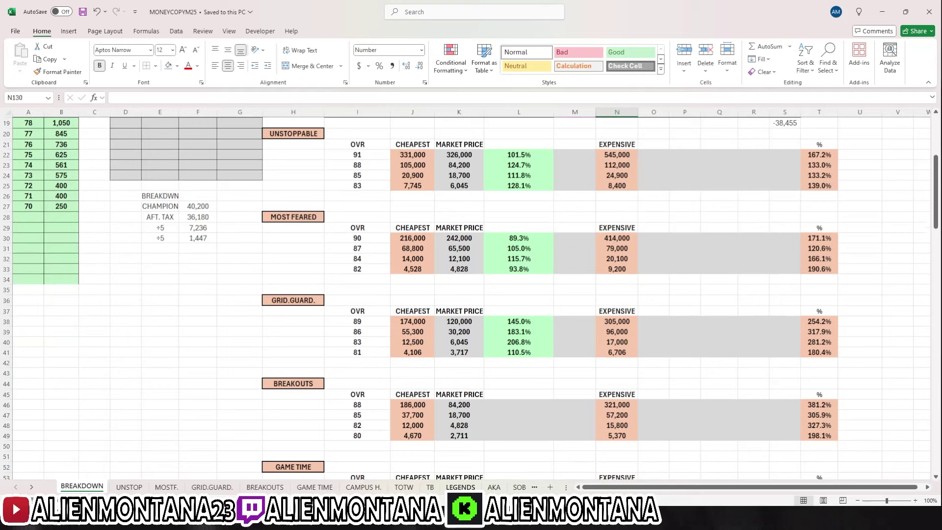
Step: On the AKA sheet, compare the 88 OVR's cheapest price with its market price, checking the 88 row of the TR RATIO table
click(494, 486)
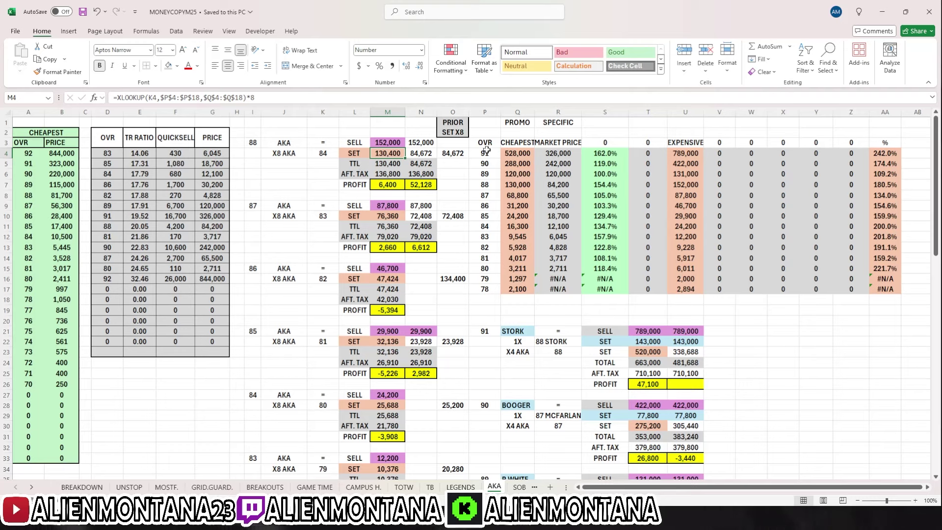
drag(486, 150, 485, 290)
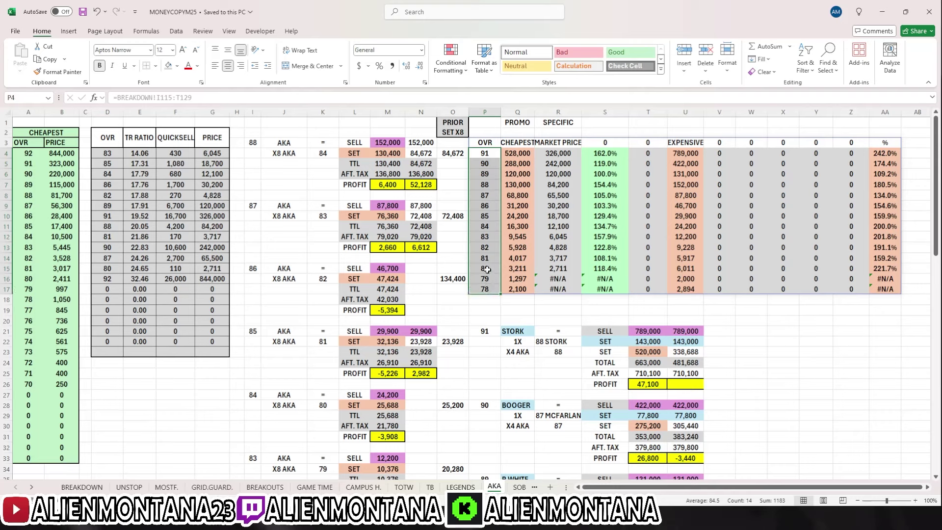
click(489, 185)
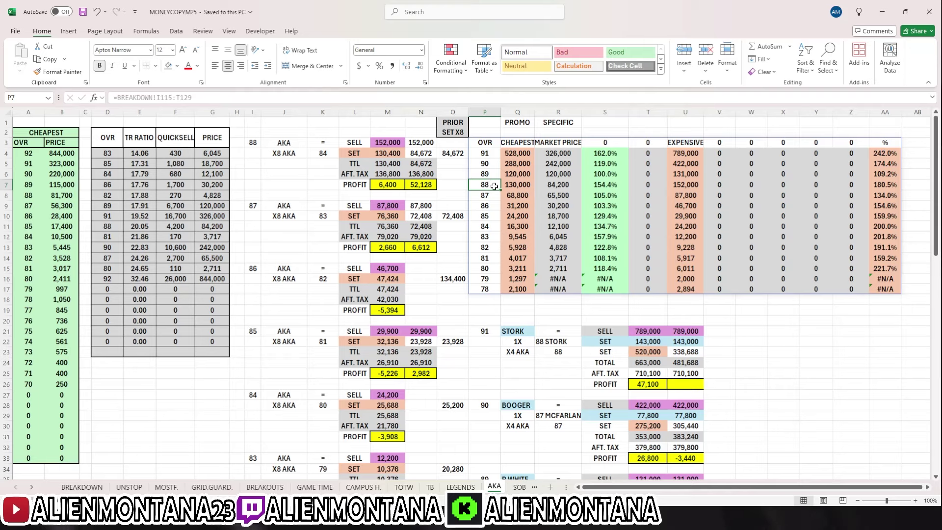
click(522, 189)
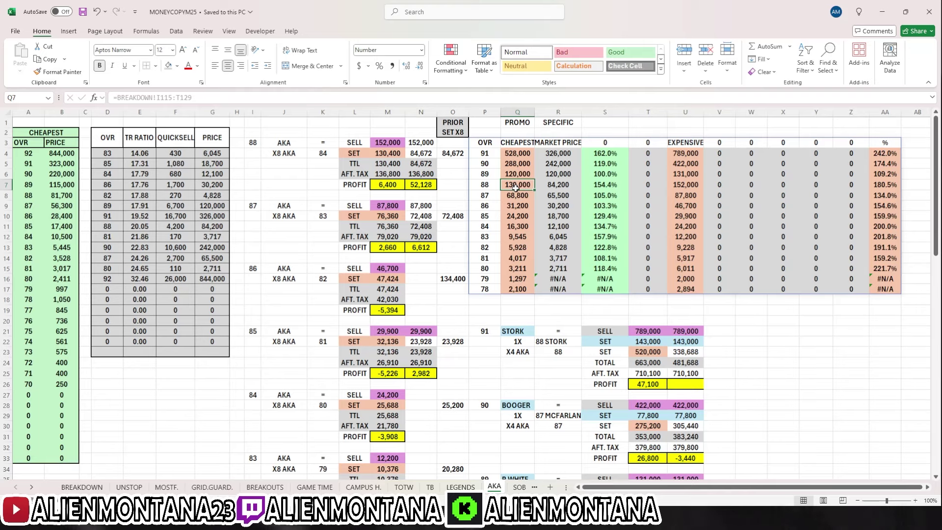
click(555, 186)
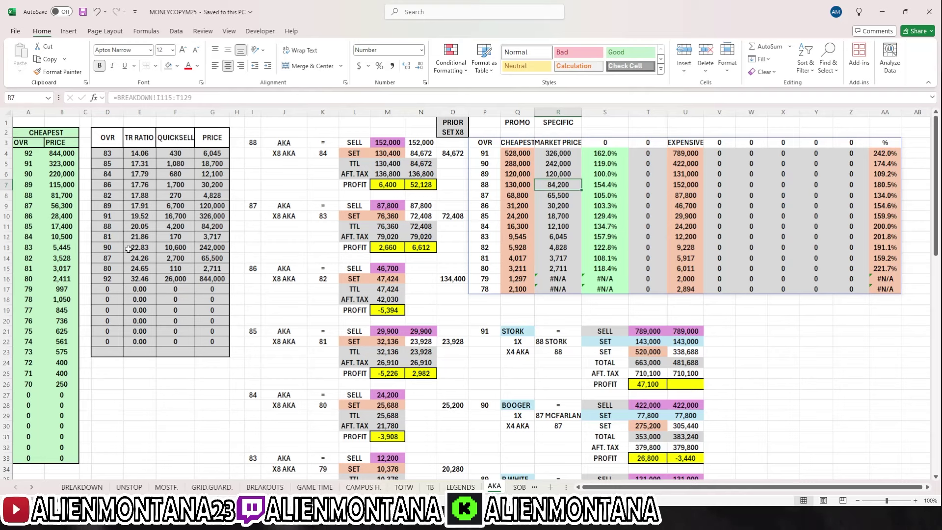
drag(116, 228, 212, 227)
click(212, 226)
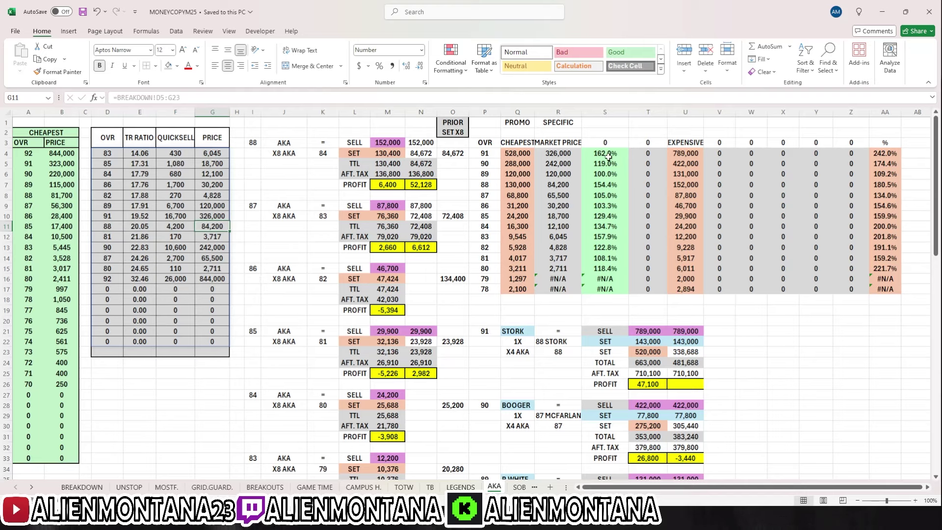
Step: Examine the cheapest-to-market percentages in column S for the 86, 84 and 88 OVR rows
drag(605, 154, 604, 278)
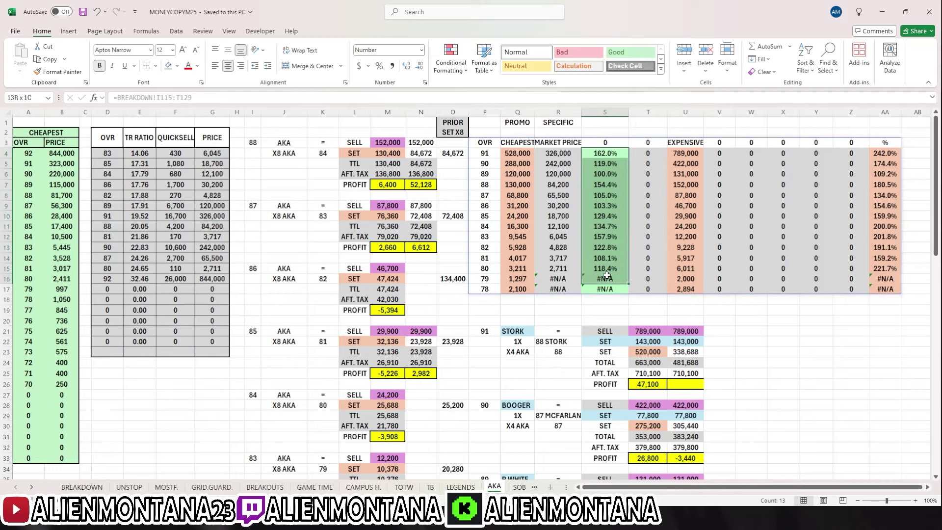
click(584, 208)
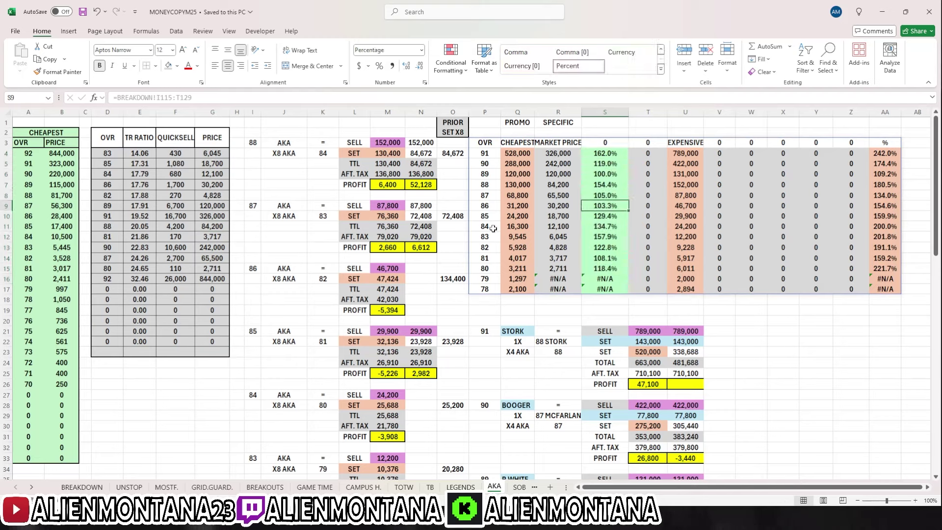
click(597, 227)
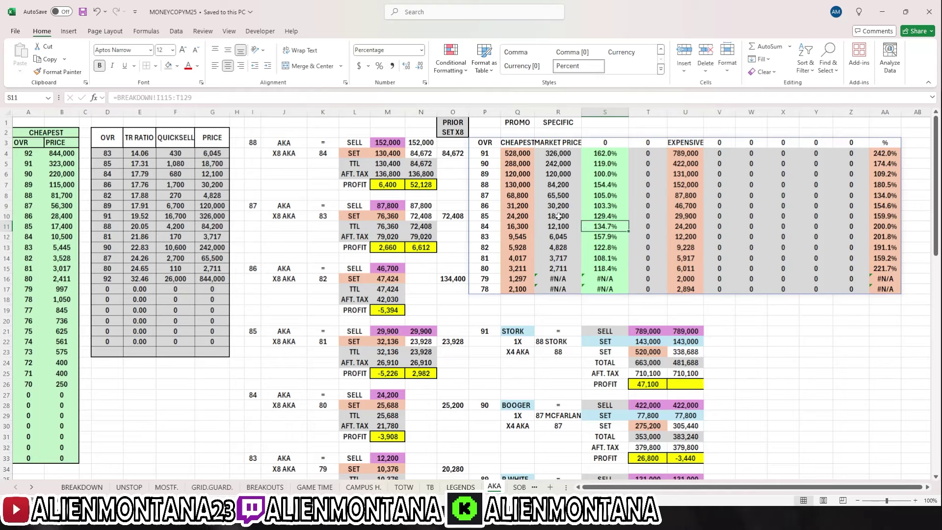
click(603, 185)
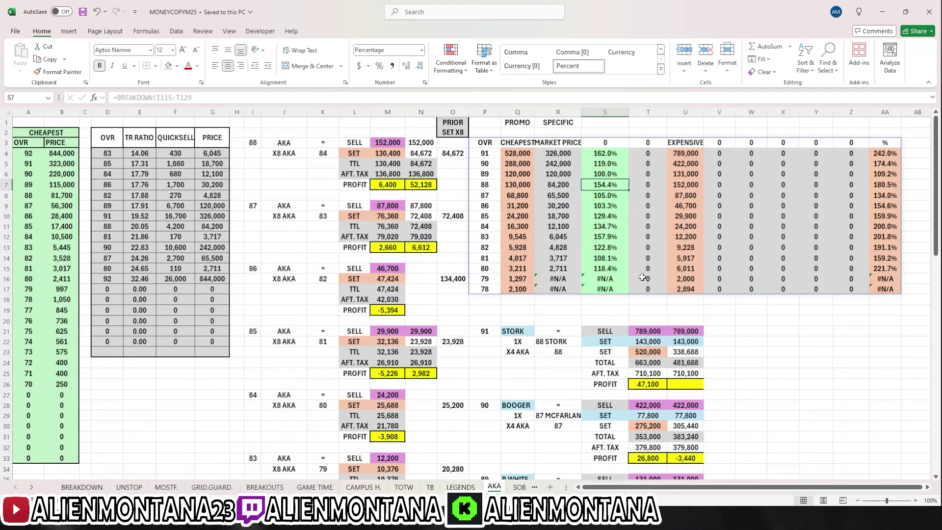
Step: Compare the 88 OVR's expensive price and its percentage in column AA with the market price
click(691, 186)
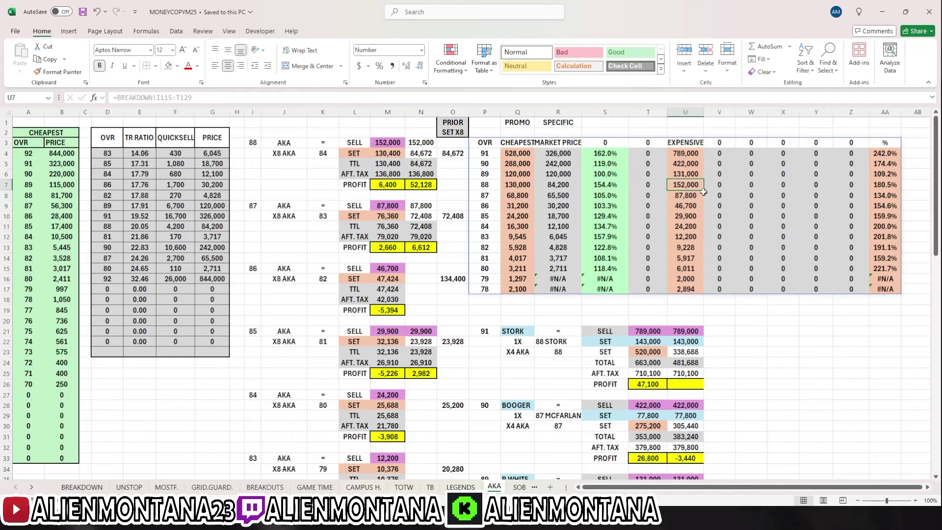
click(888, 186)
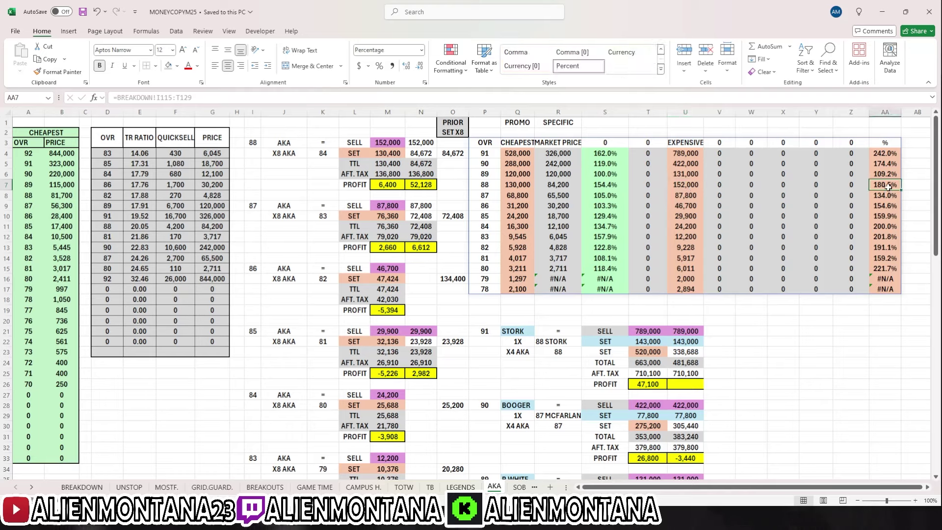
click(686, 185)
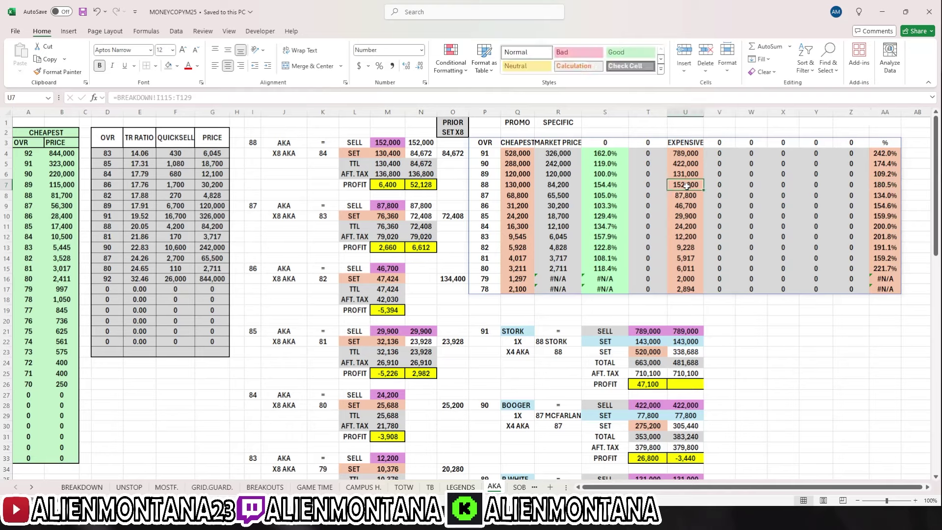
click(885, 185)
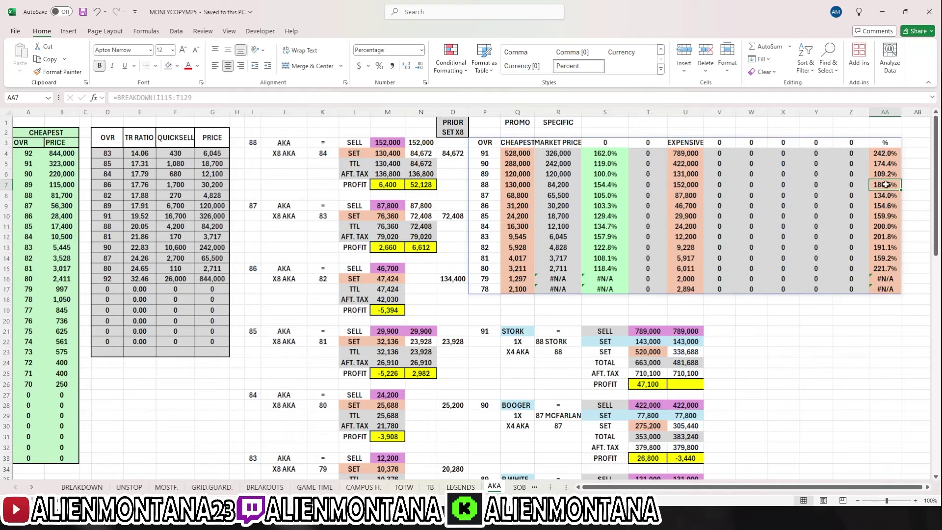
click(572, 184)
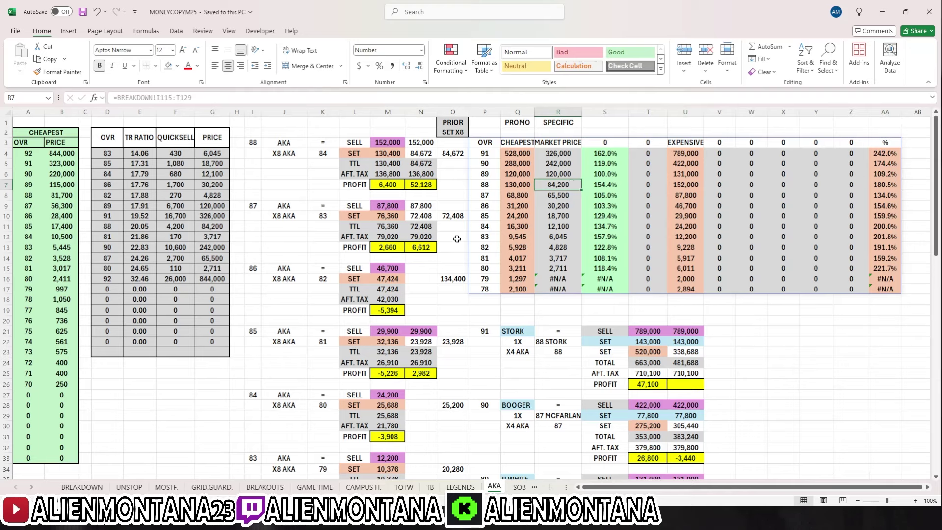
Step: Clear the second profit value of the 88 AKA block in cell N7
double_click(419, 185)
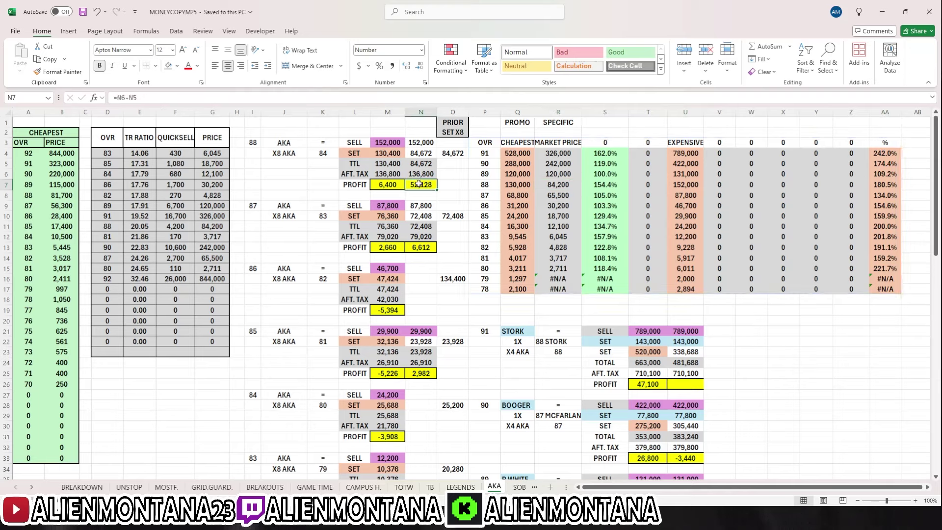
click(300, 185)
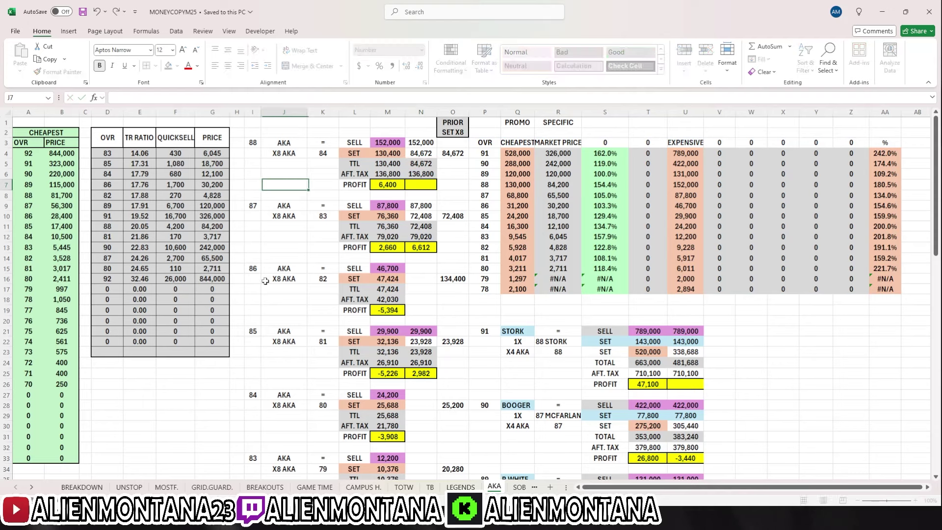
drag(252, 143, 417, 184)
click(425, 197)
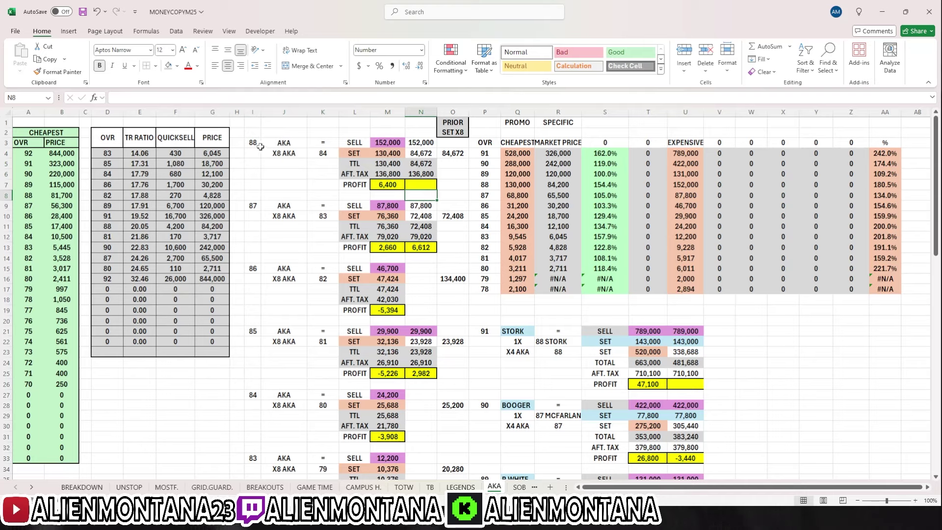
Step: Trace the 88 AKA block's set cost in M4 from the required 84 OVR to that card's cheapest promo price
drag(258, 145, 432, 184)
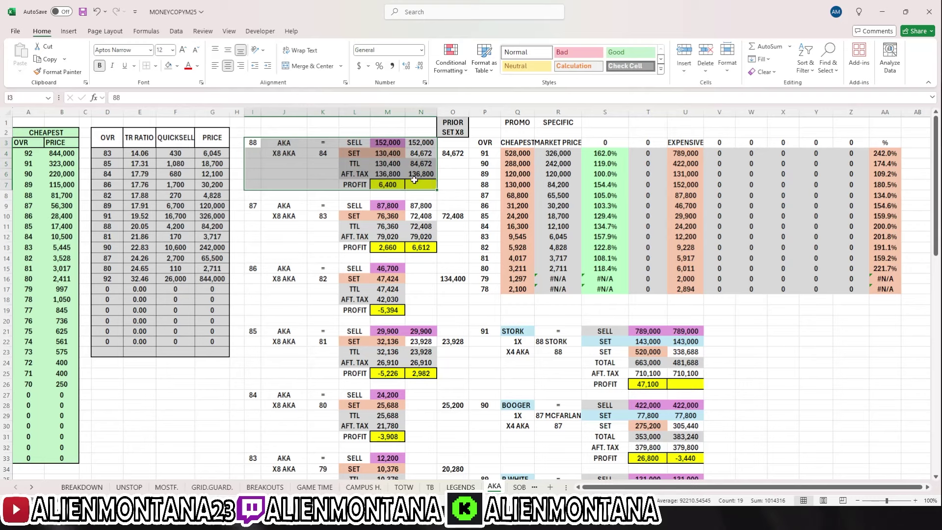
click(386, 156)
click(322, 154)
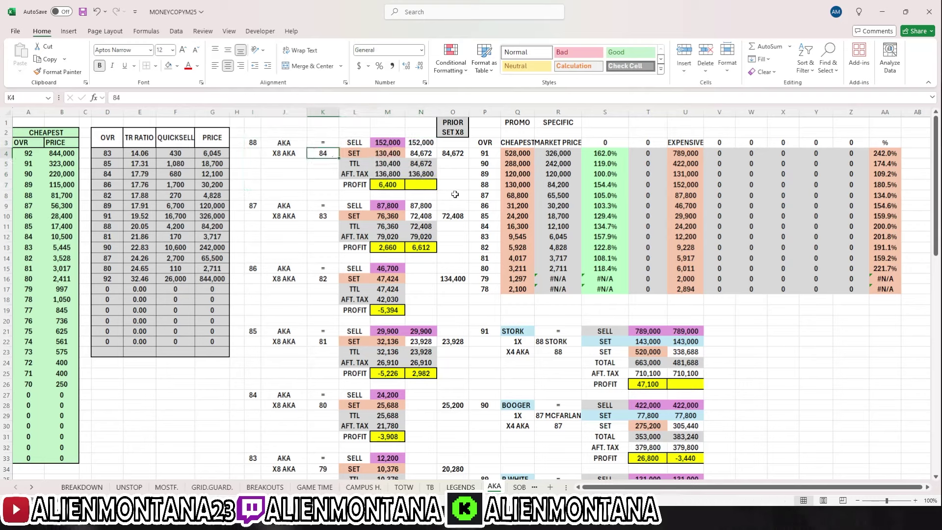
click(511, 226)
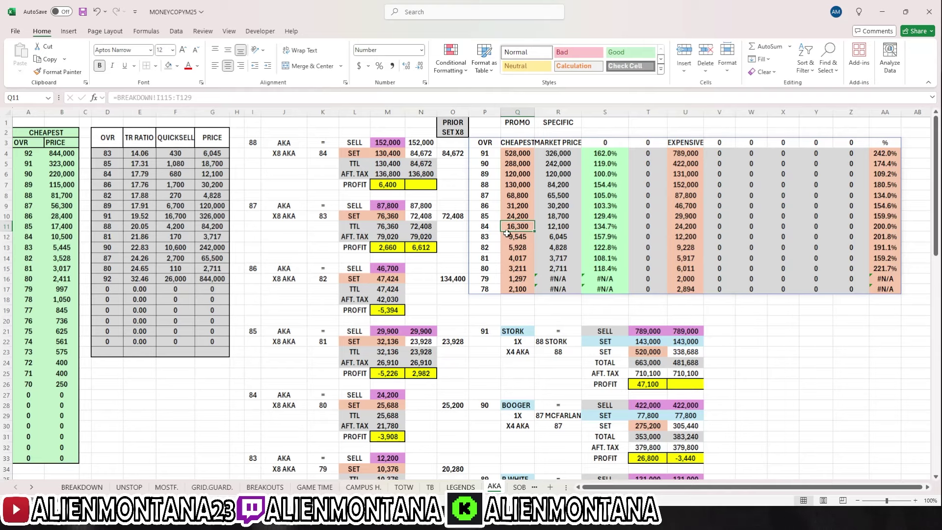
click(393, 153)
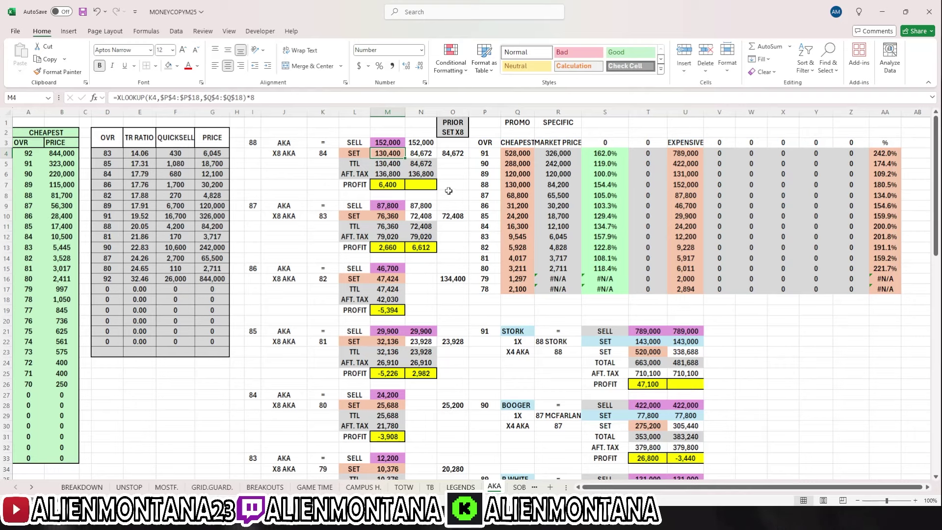
Step: Inspect the formulas behind the 88 AKA block's profit, sell, set and total cells
click(396, 185)
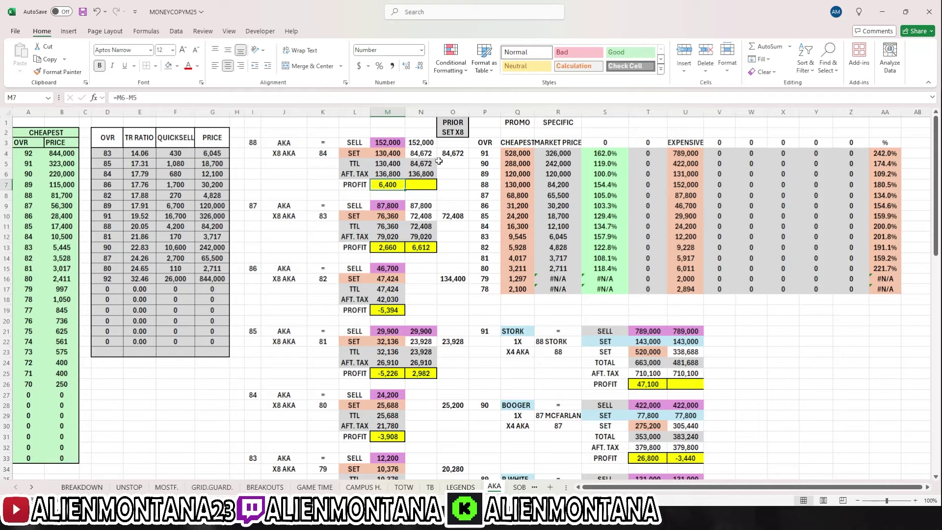
click(421, 143)
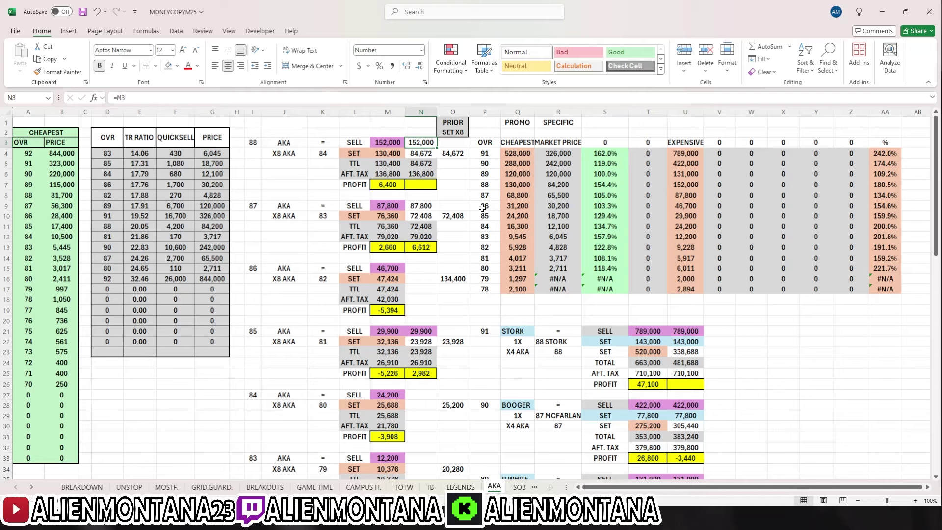
click(388, 156)
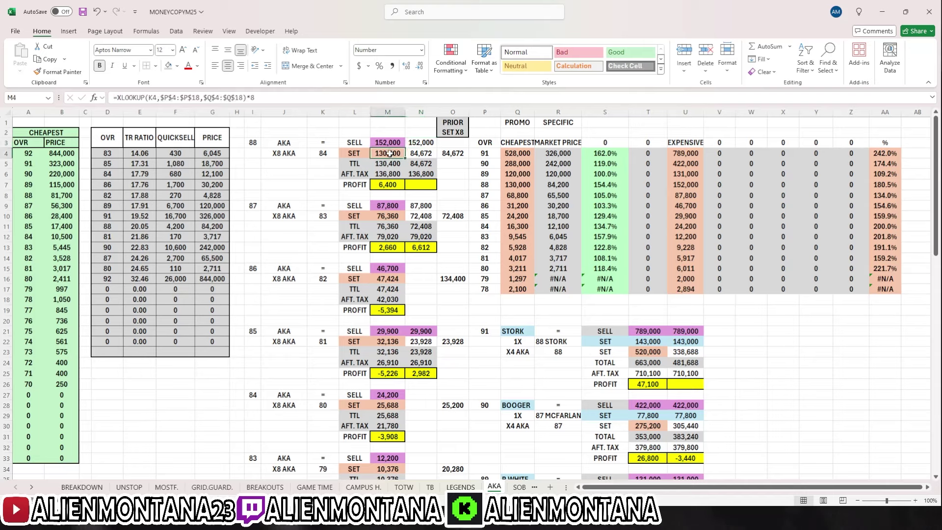
click(381, 163)
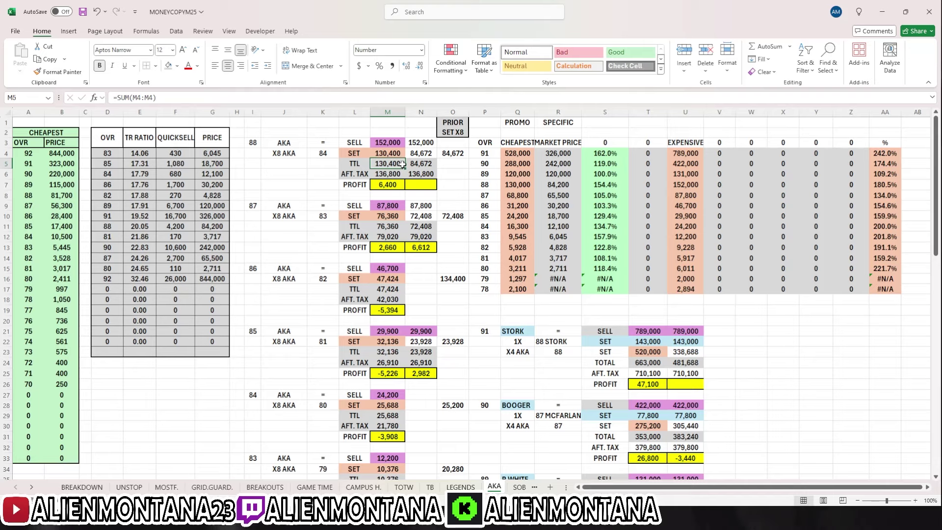
click(391, 142)
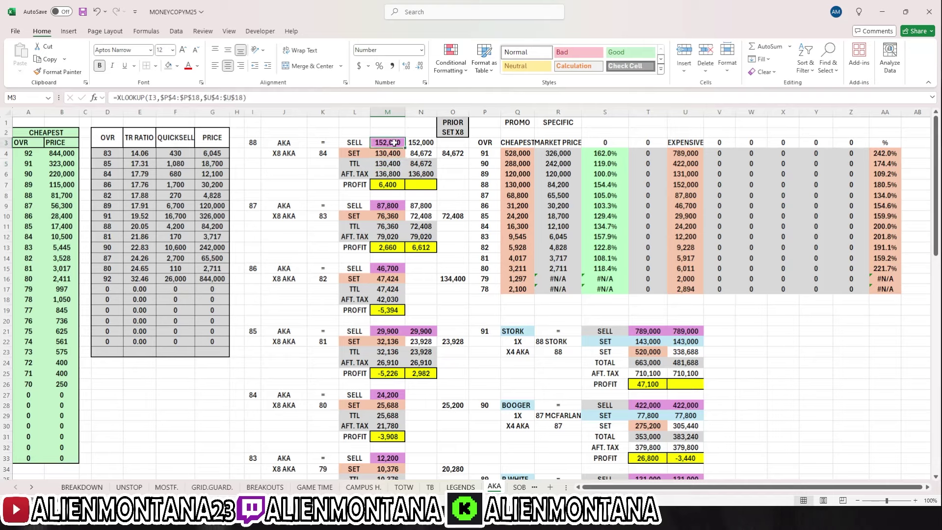
Step: Review the 88 AKA block's after-tax and profit formulas in M6 and M7 and the second profit cell N7
click(397, 174)
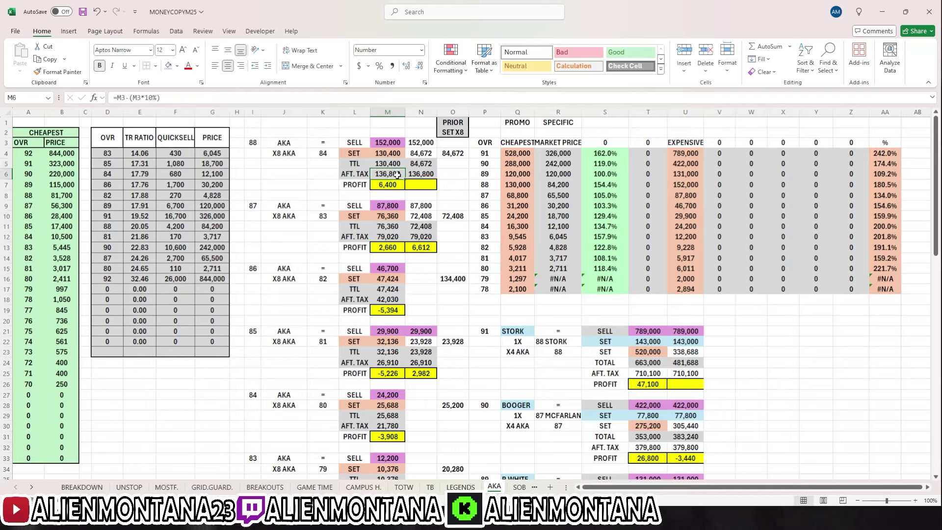
click(397, 185)
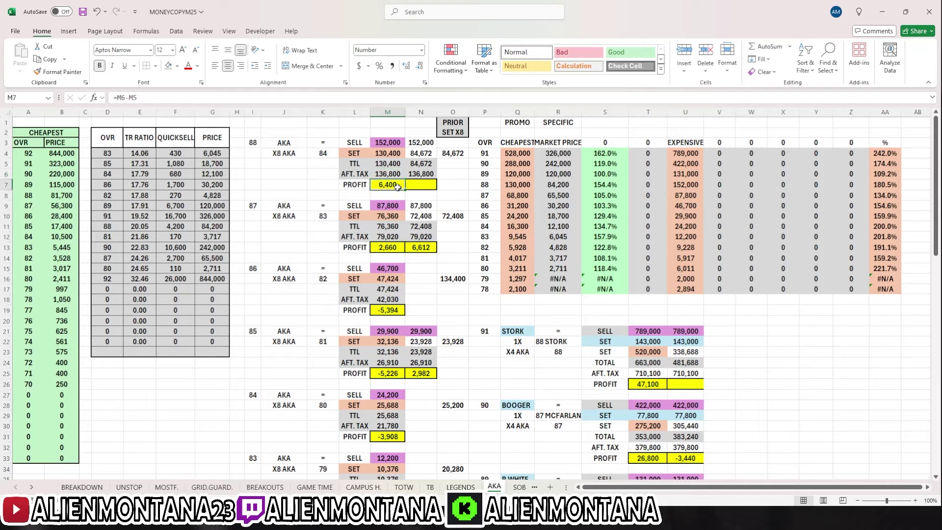
click(418, 182)
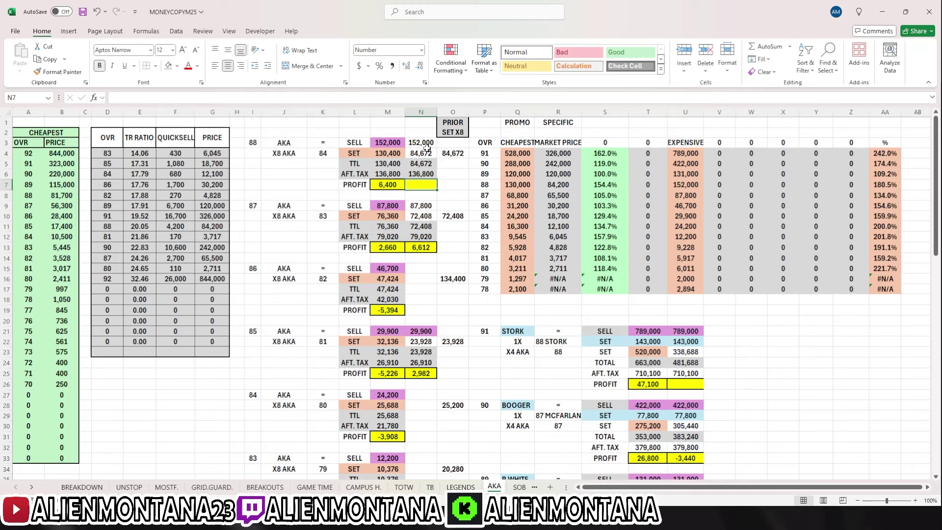
Step: Trace the 84 Elite block's set cost from its three required 82 OVR cards to the cheapest 82 OVR price
scroll(416, 275, down, 5)
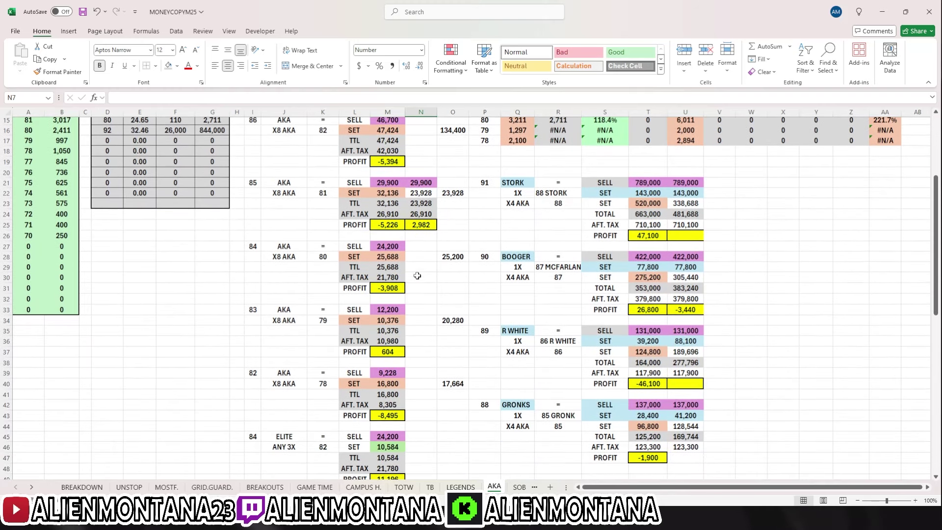
scroll(416, 275, down, 4)
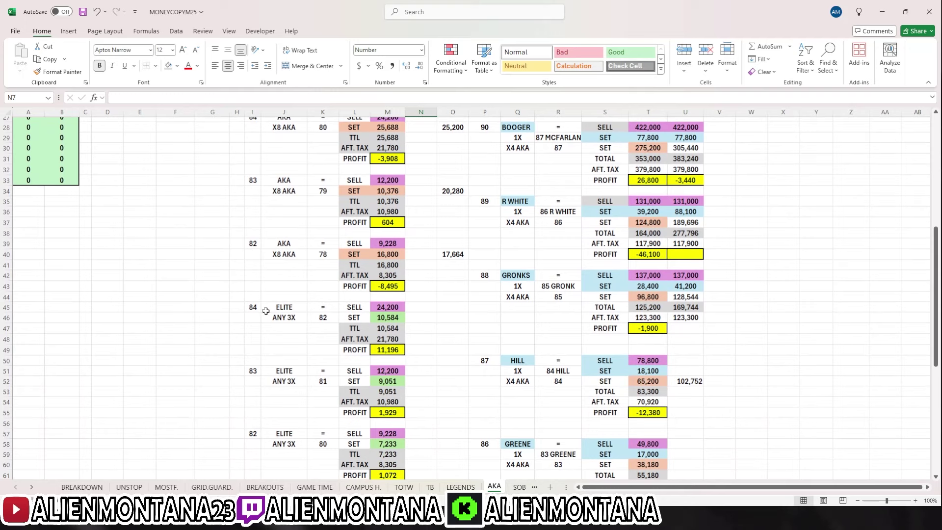
drag(339, 334, 383, 351)
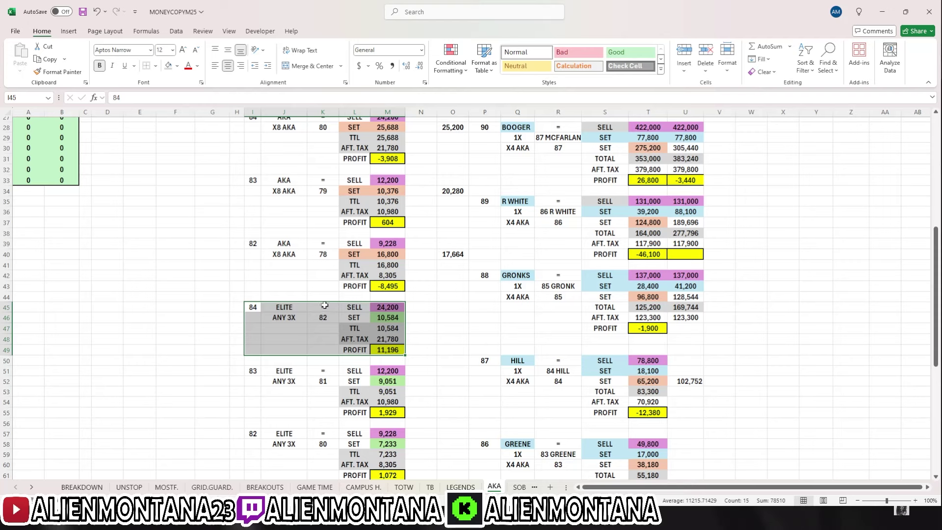
click(356, 317)
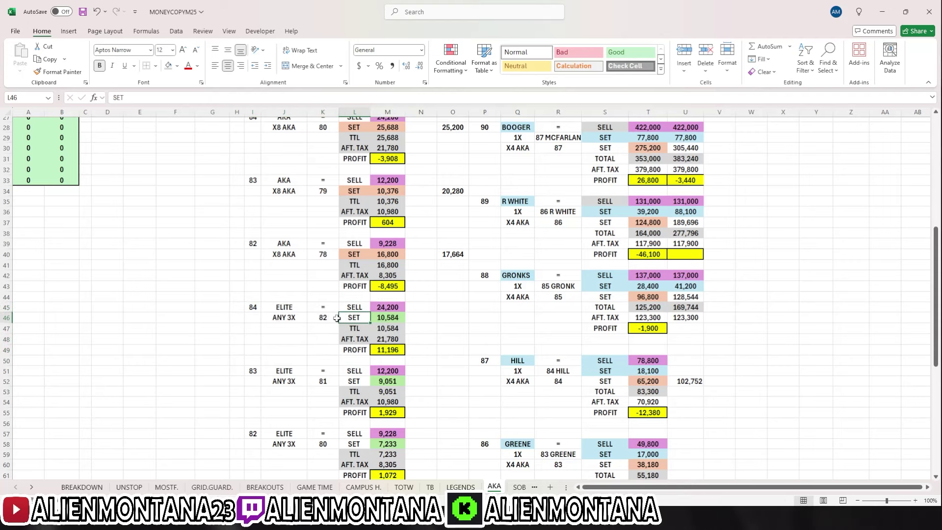
scroll(132, 237, up, 5)
scroll(47, 202, up, 2)
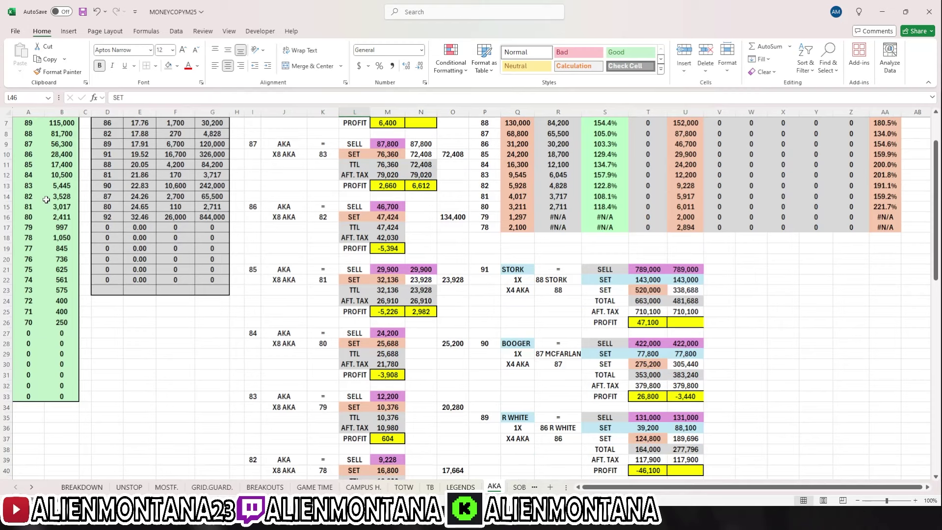
click(63, 197)
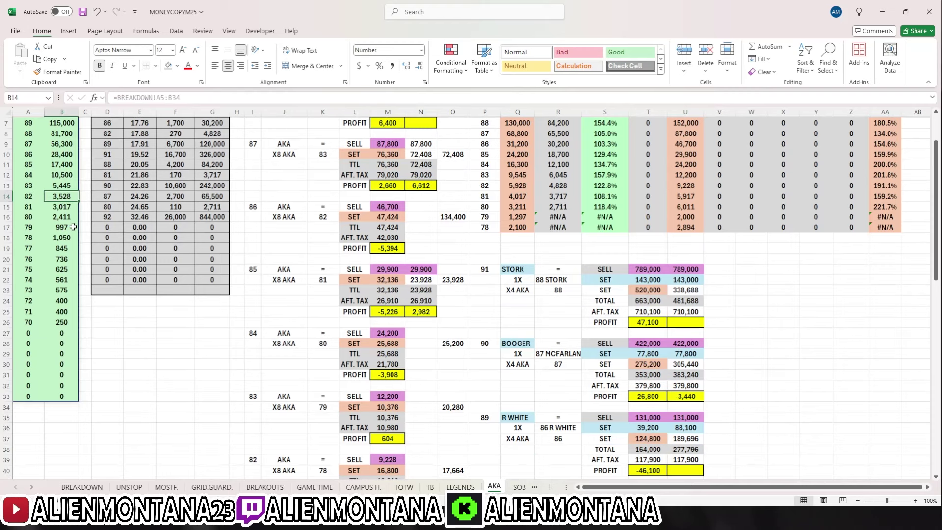
Step: Examine the 84 Elite block's profit in M49 and its total set cost in M47
scroll(412, 392, down, 3)
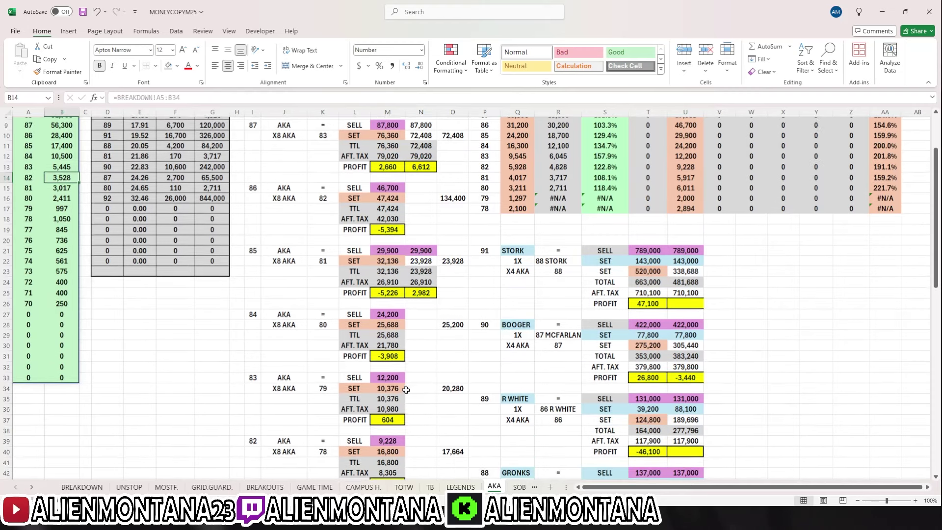
scroll(412, 392, down, 3)
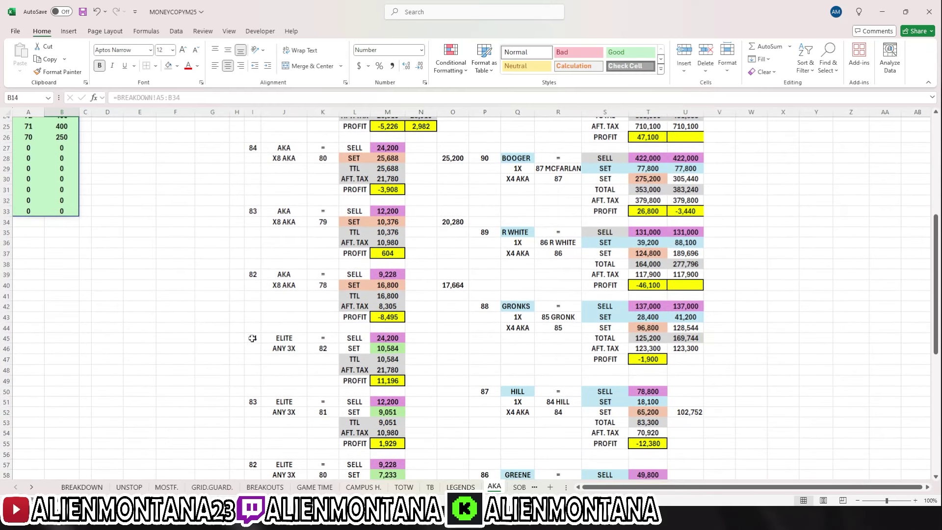
drag(250, 338, 392, 389)
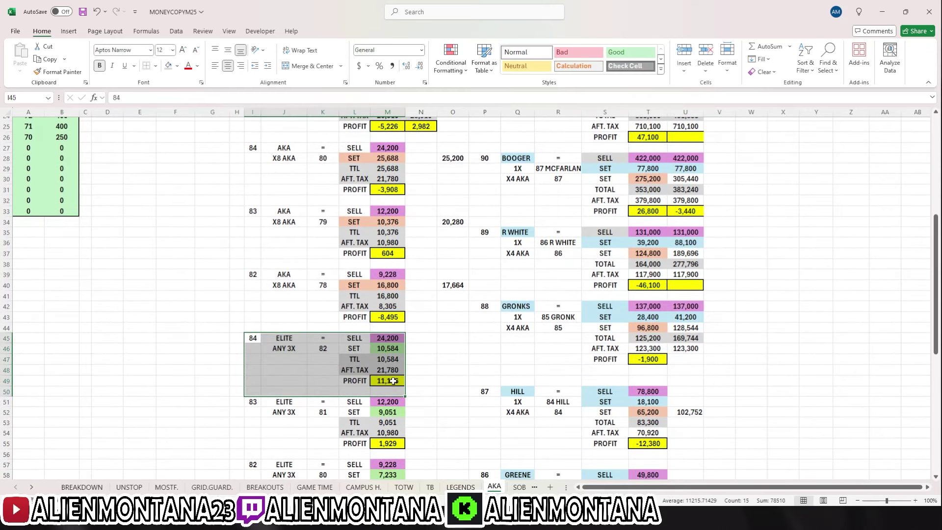
click(394, 381)
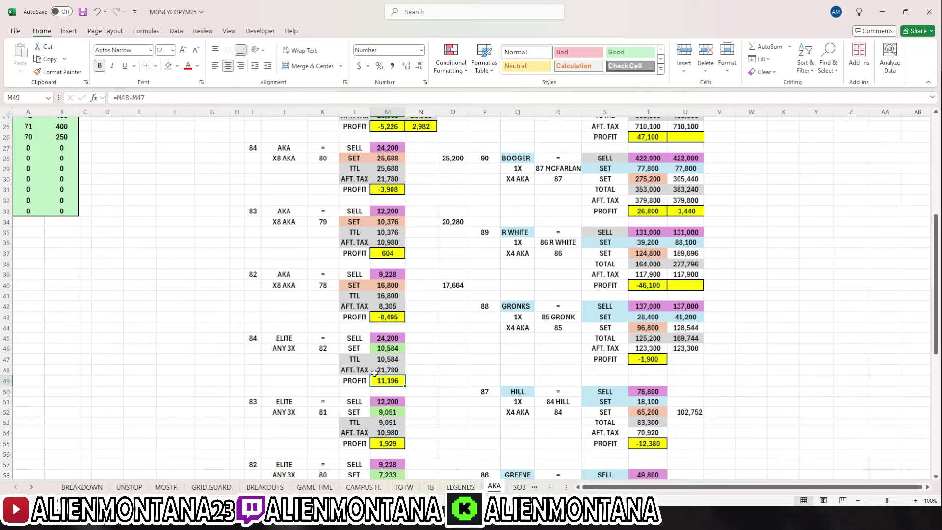
click(385, 357)
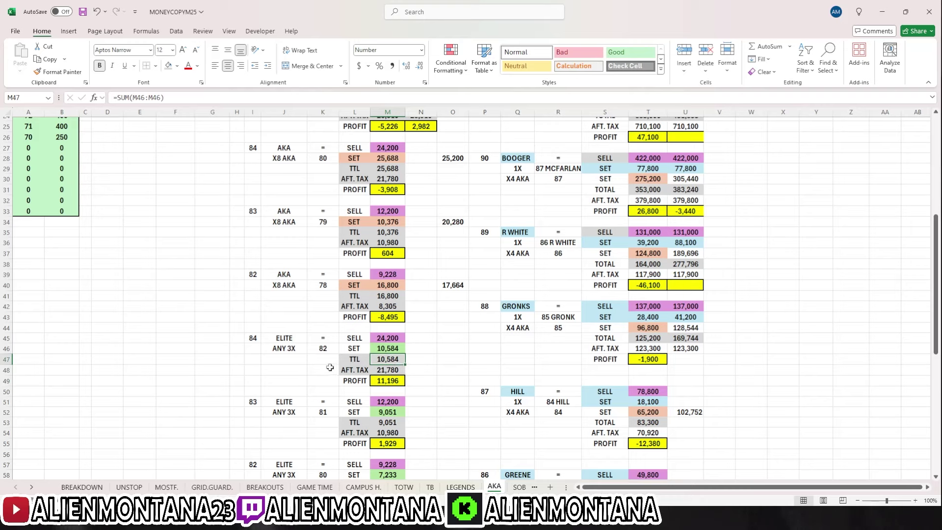
drag(255, 339, 383, 383)
click(386, 361)
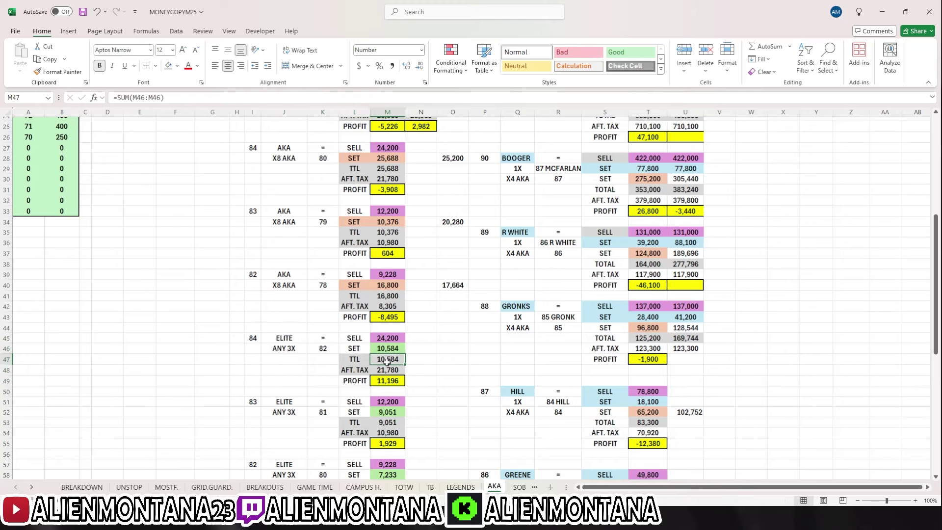
Step: Check how the prior-set cost in O4 derives from eight 84 Elite sets
scroll(418, 353, up, 2)
scroll(418, 353, up, 4)
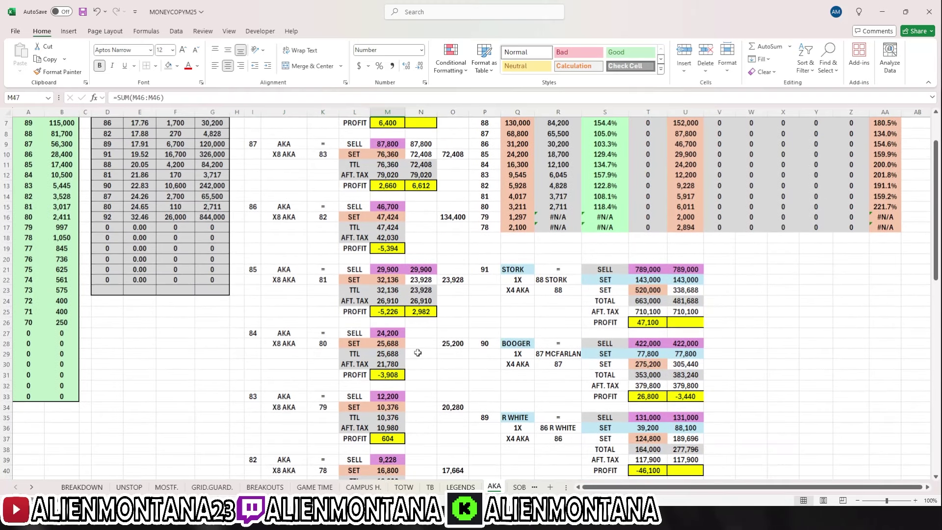
scroll(418, 353, up, 2)
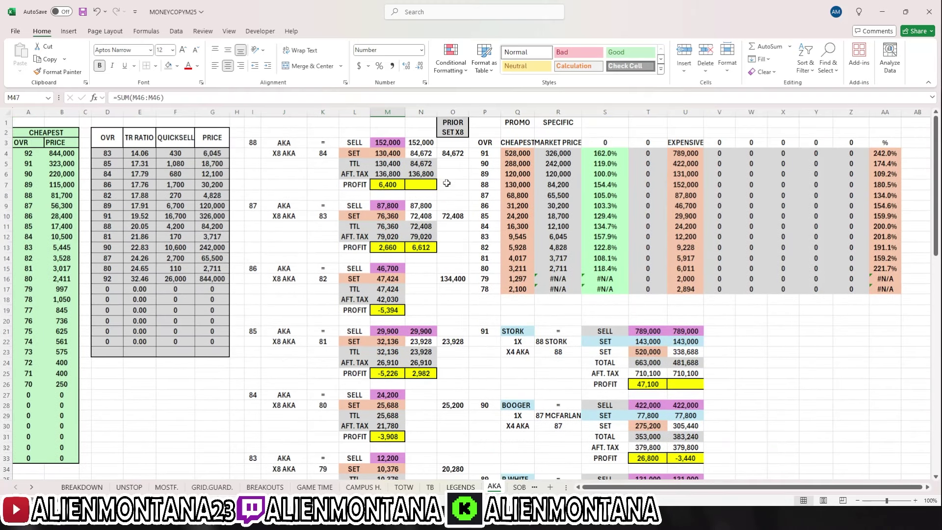
click(454, 155)
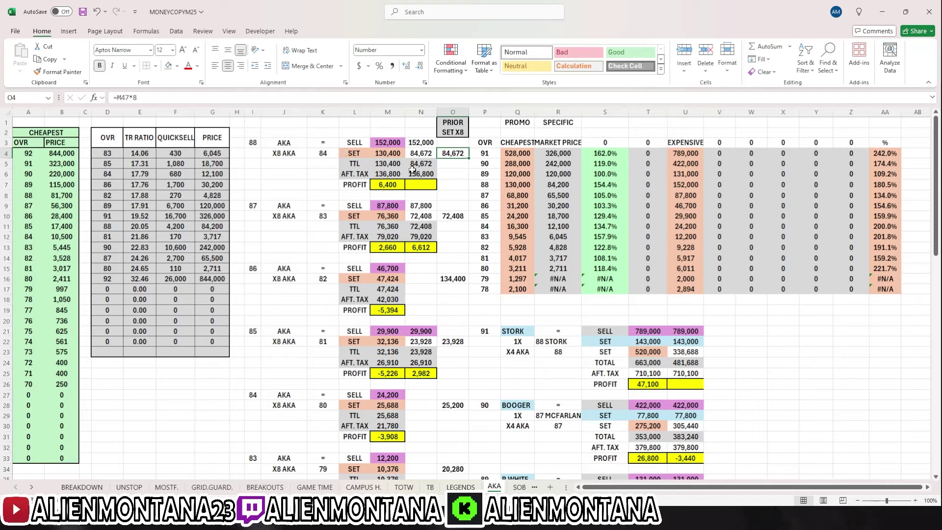
Step: Fill the 88 AKA block's profit formula from M7 into N7 and check it against the sell value in N3
click(401, 184)
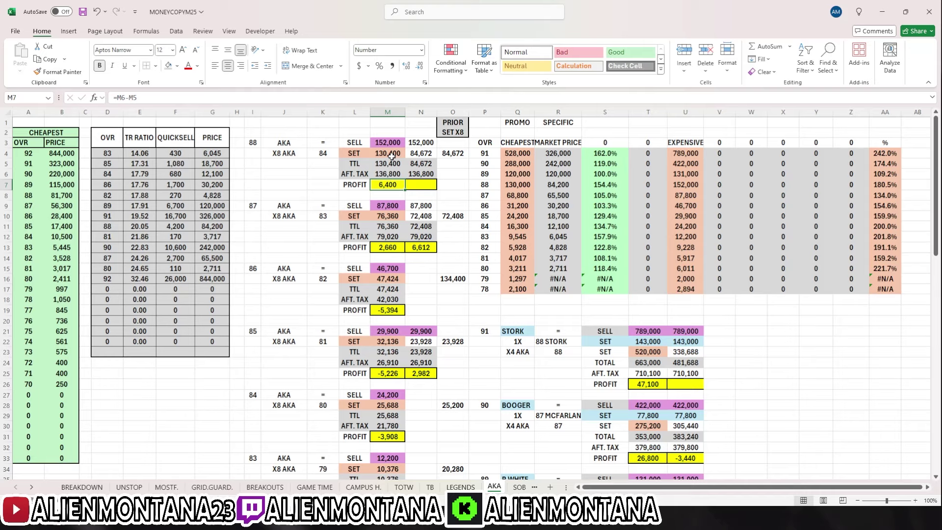
drag(408, 189, 420, 186)
click(420, 185)
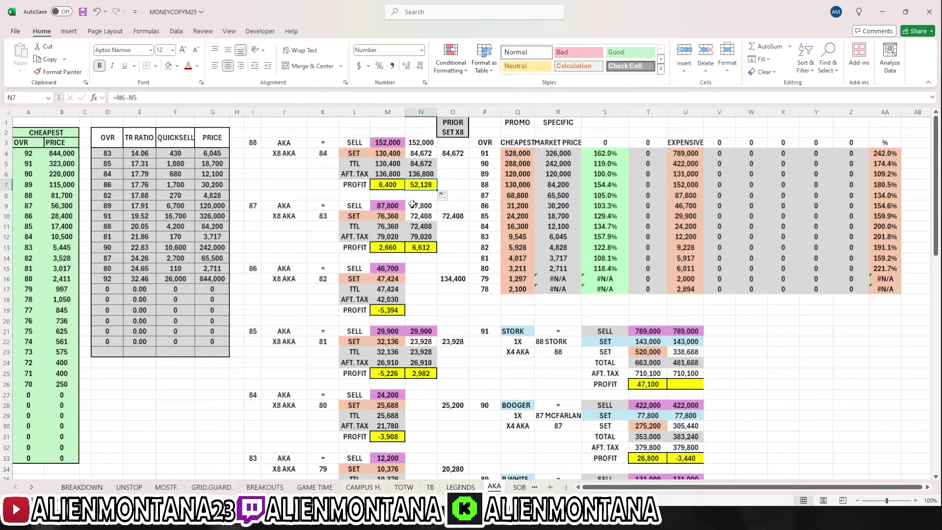
click(425, 142)
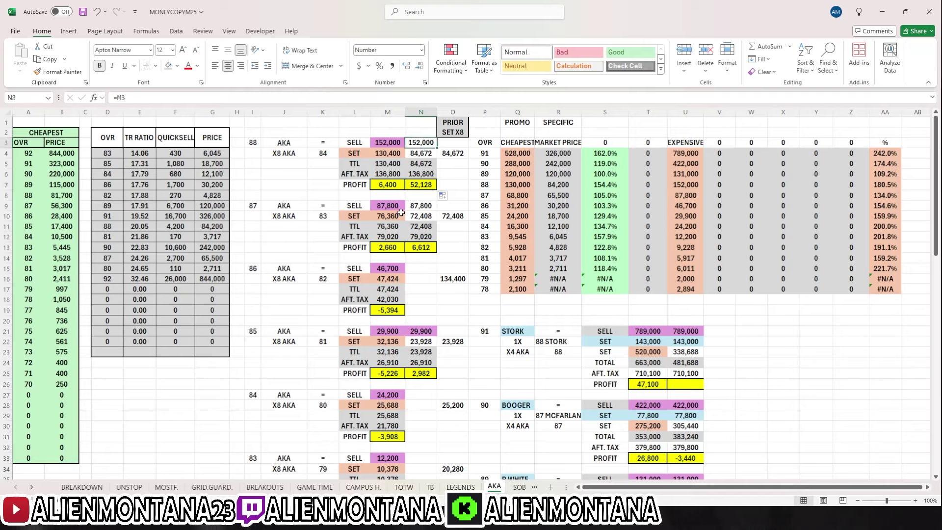
click(425, 185)
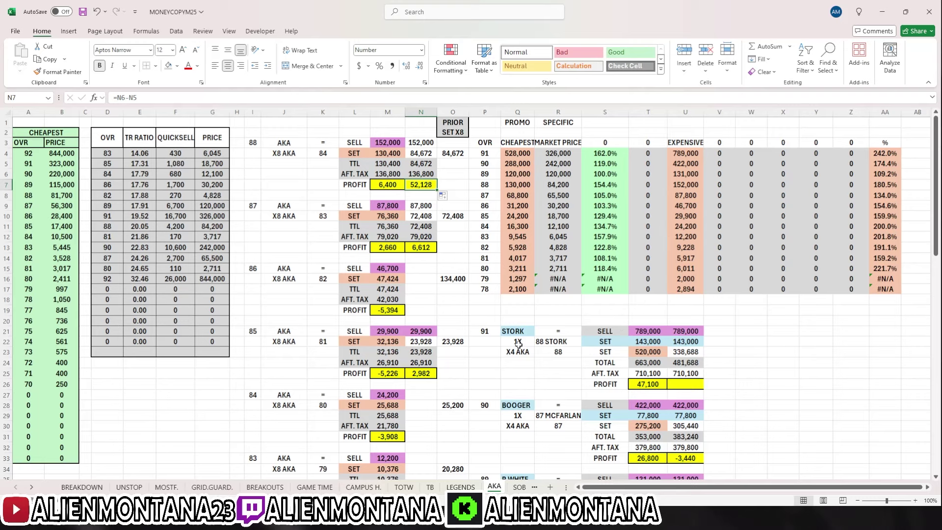
Step: Examine the 91 Stork block's requirements, its total cost in T24 and its profit in T26
scroll(596, 341, down, 3)
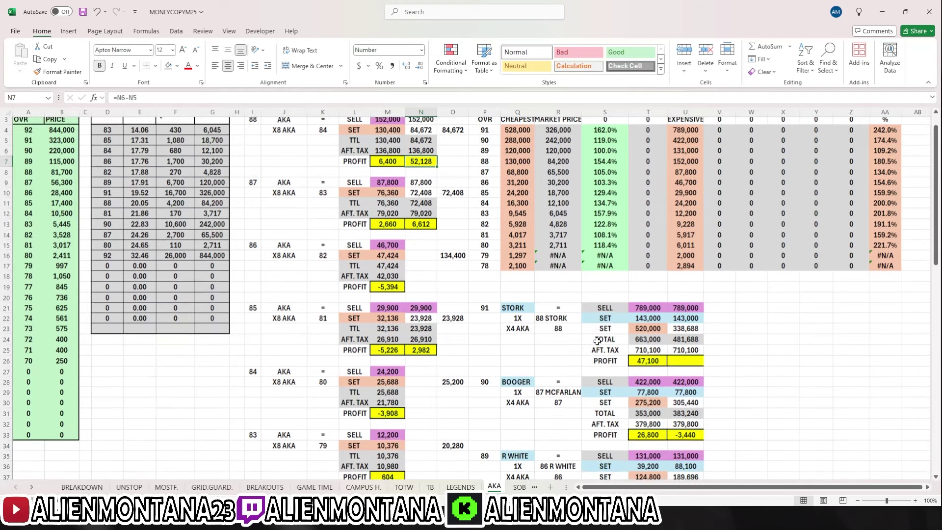
click(493, 300)
drag(527, 300, 689, 352)
click(566, 333)
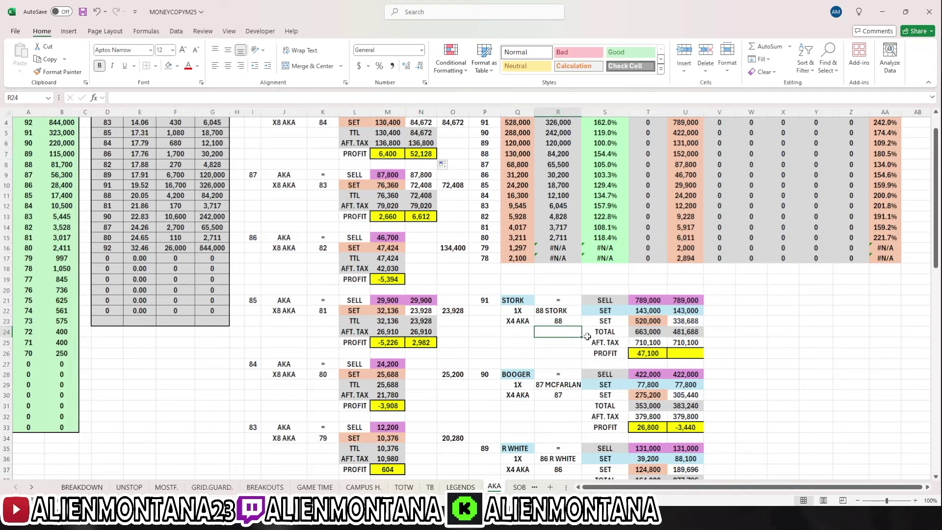
click(632, 335)
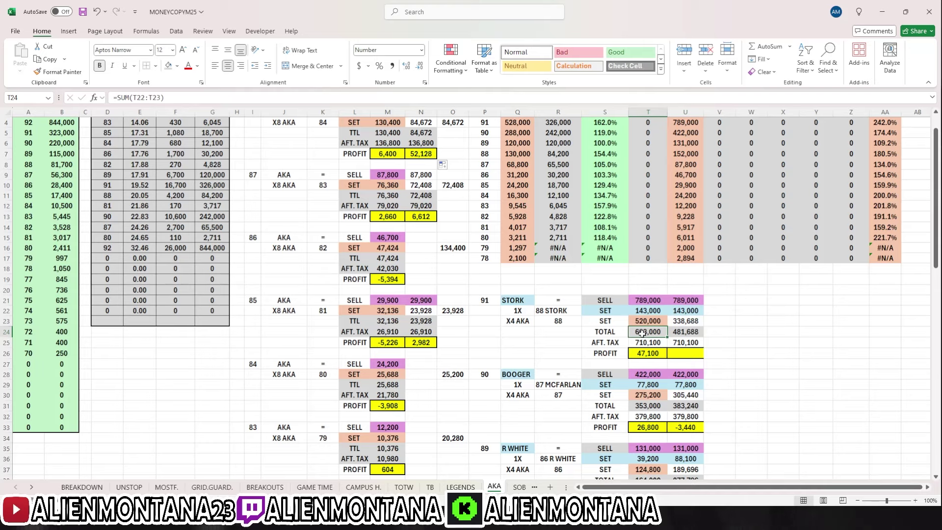
click(648, 352)
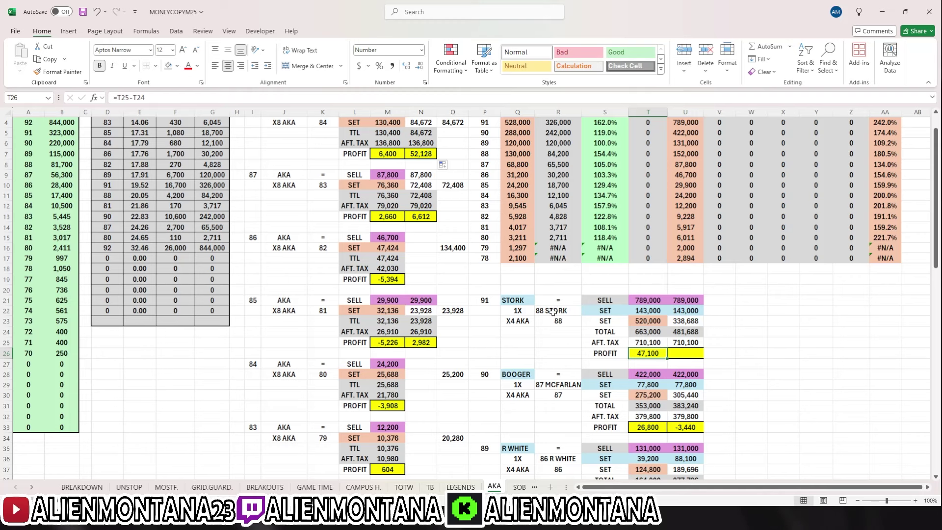
Step: Compare the 91 Stork set costs in T22 and T23 with the 88 AKA block and the cheapest 88 OVR promo price
scroll(552, 311, up, 1)
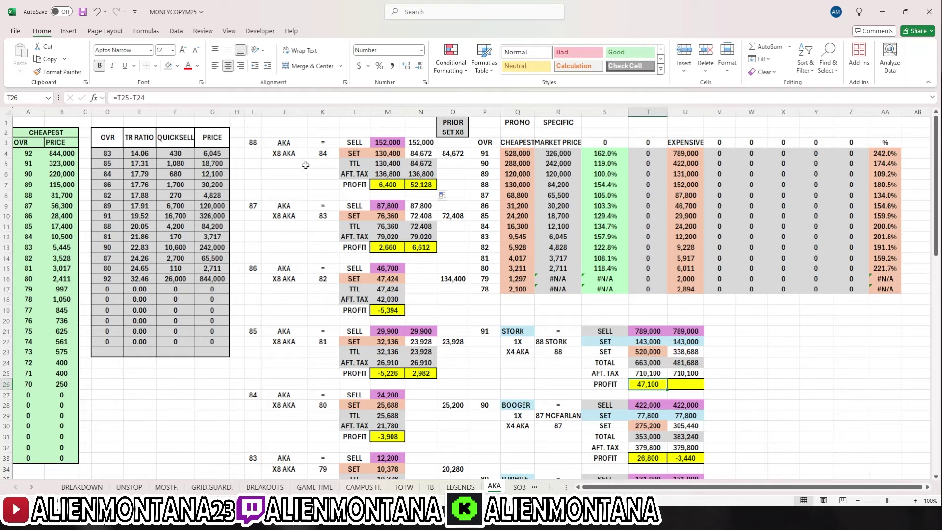
drag(264, 143, 436, 189)
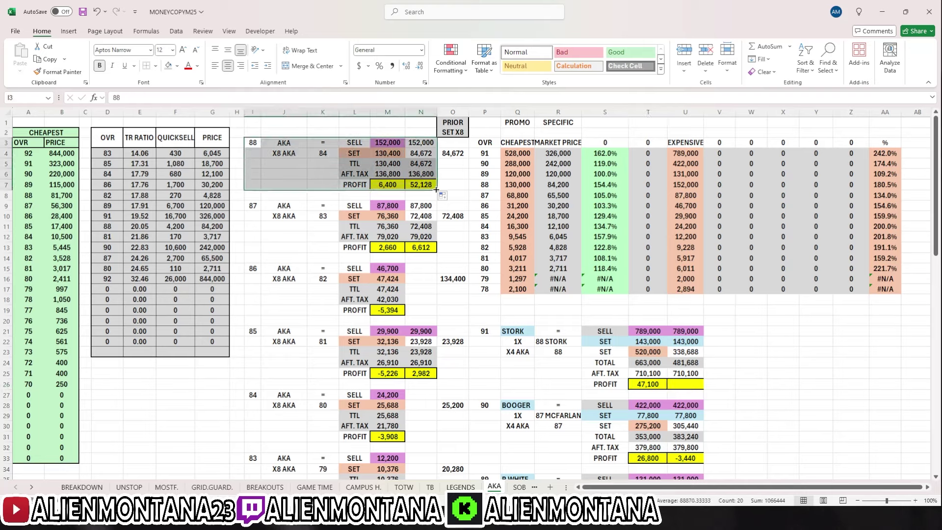
click(638, 343)
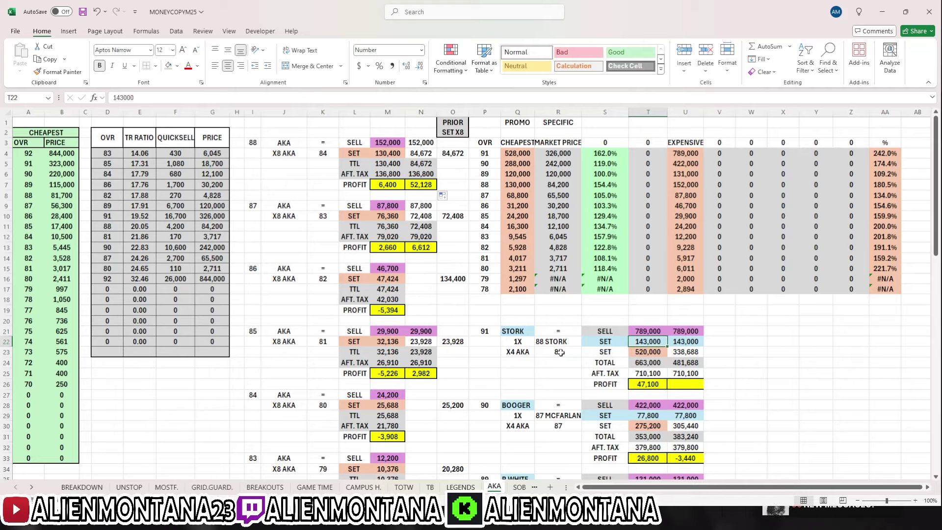
drag(261, 144, 410, 187)
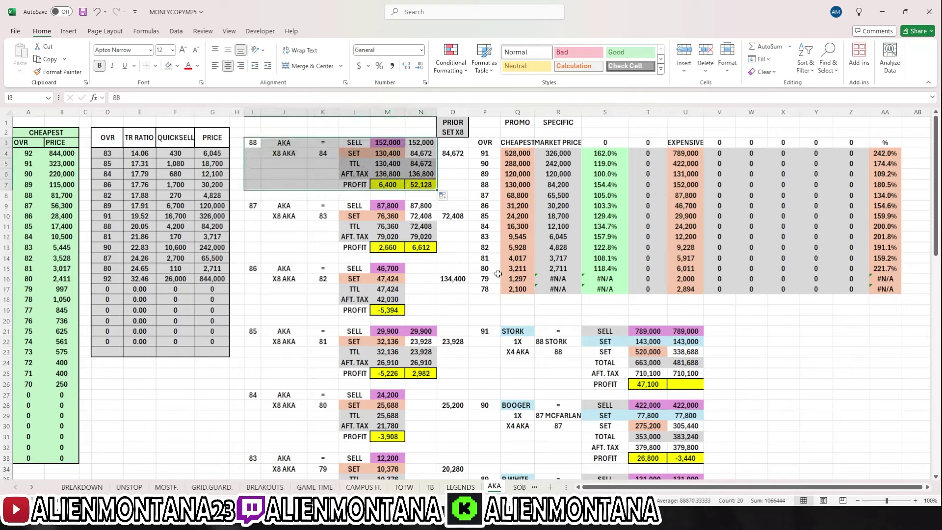
click(635, 353)
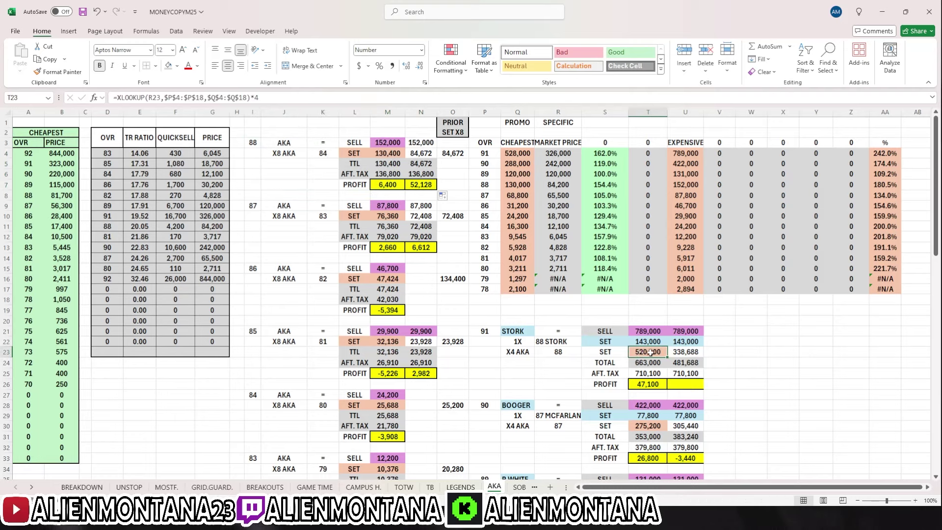
click(507, 186)
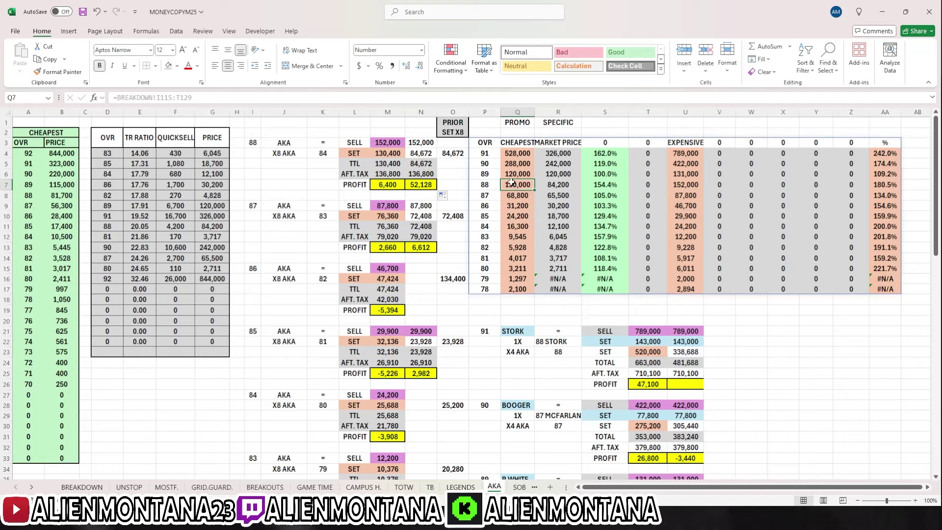
Step: Compare the 91 Stork block's totals in T24 and U24 and inspect the alternative set cost formula in U23
click(645, 365)
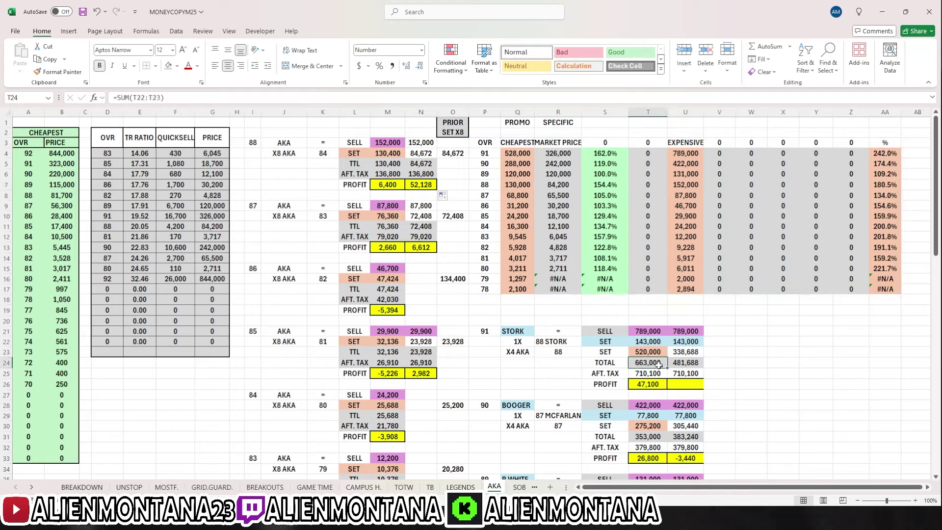
click(687, 360)
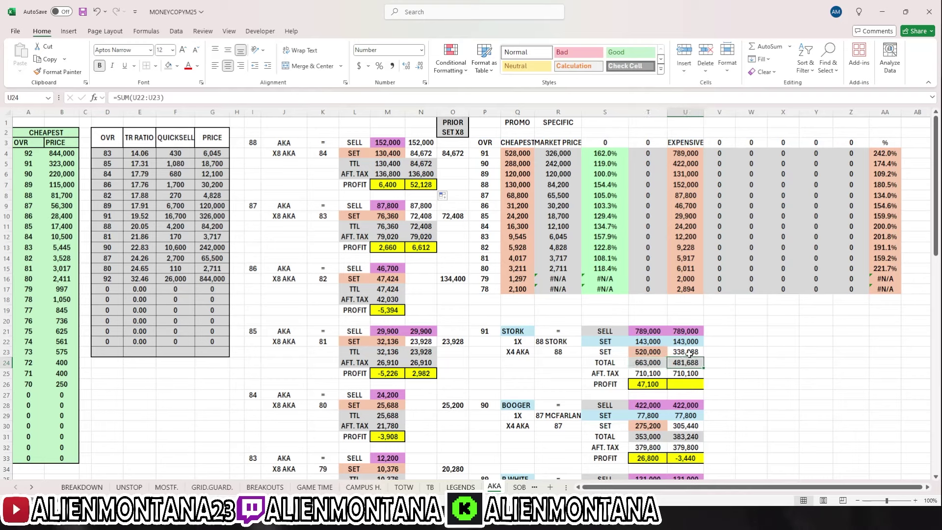
click(689, 353)
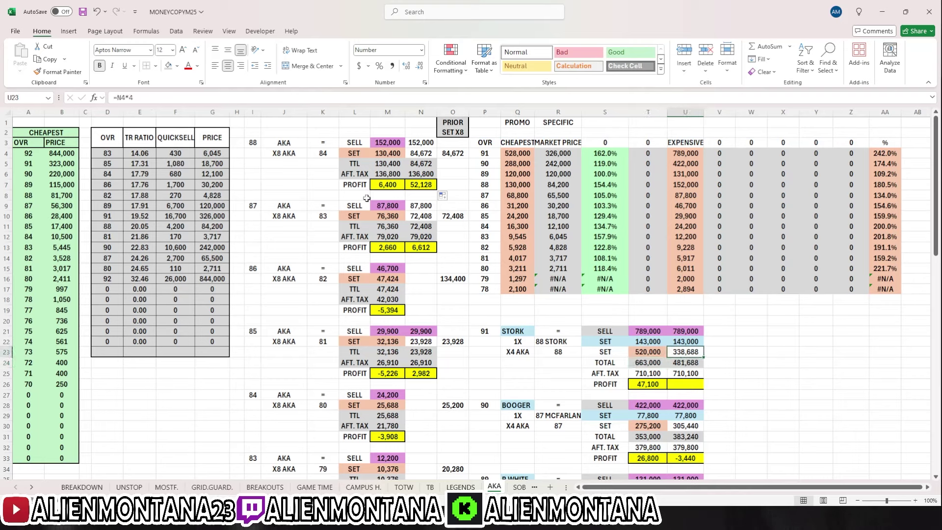
Step: Compare the 88 AKA block with the 91 Stork block's alternative set costs in U22 and U23 and their total in U24
drag(254, 144, 426, 197)
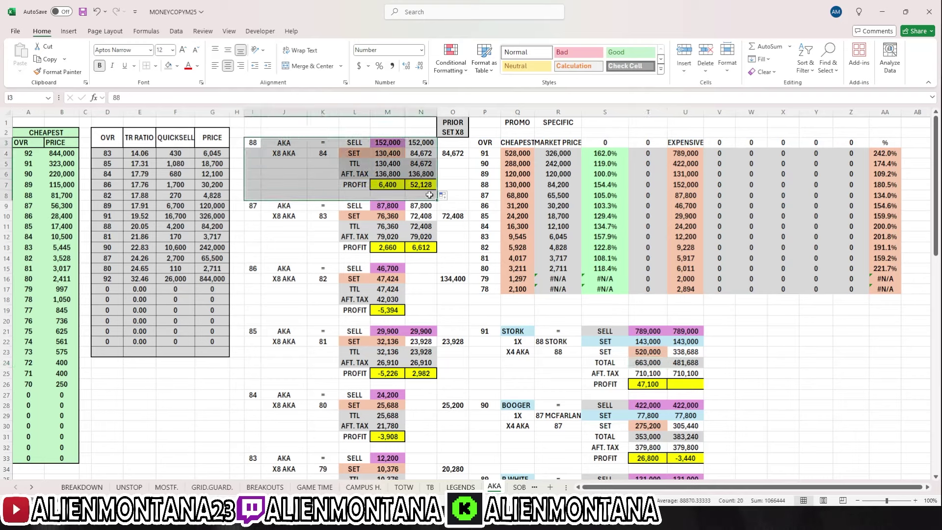
click(684, 342)
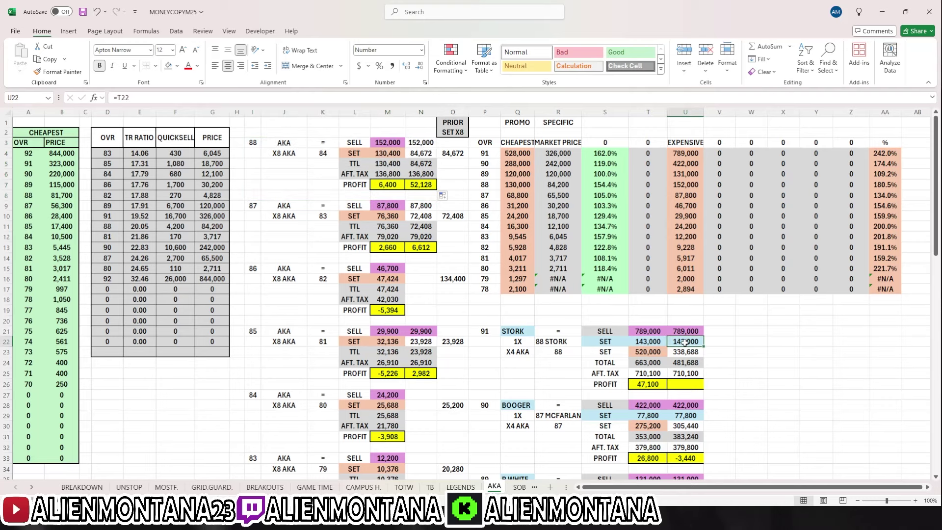
click(686, 352)
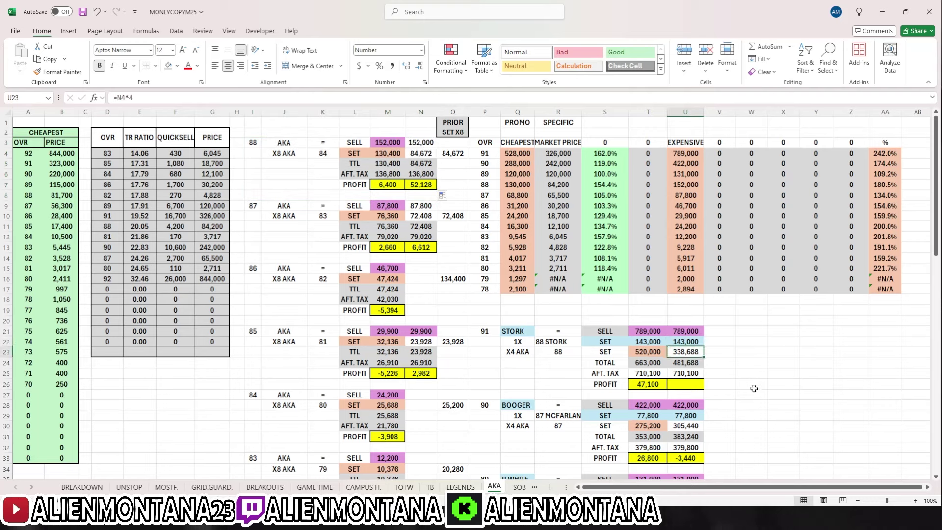
click(683, 362)
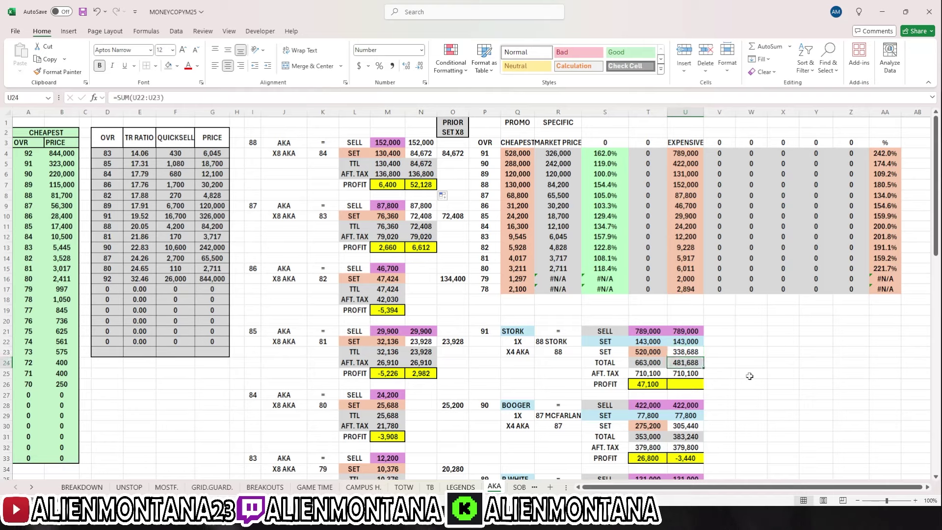
Step: Fill the 91 Stork block's profit formula from T26 into U26
click(662, 386)
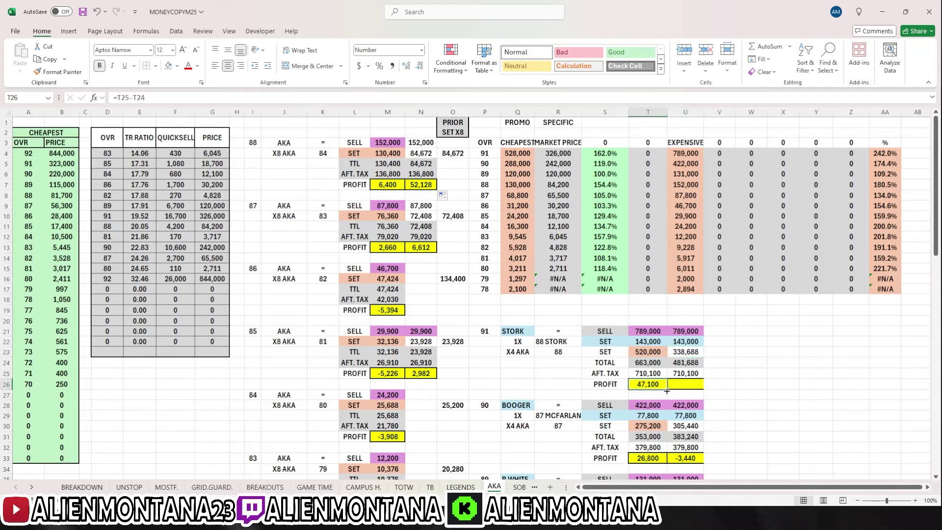
drag(667, 391, 693, 387)
click(687, 396)
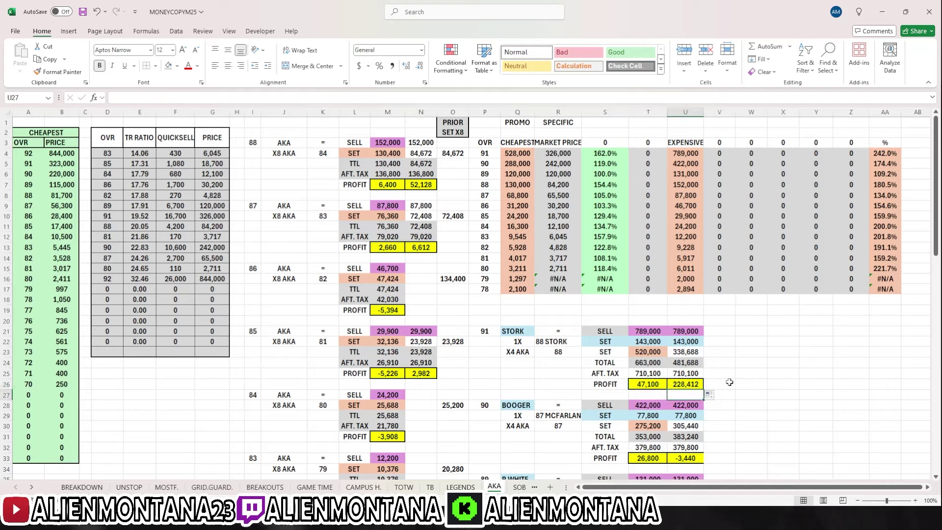
Step: Check the Stork set cost in U23 against the 88 AKA block and compare that block's totals in N5 and M5
click(696, 352)
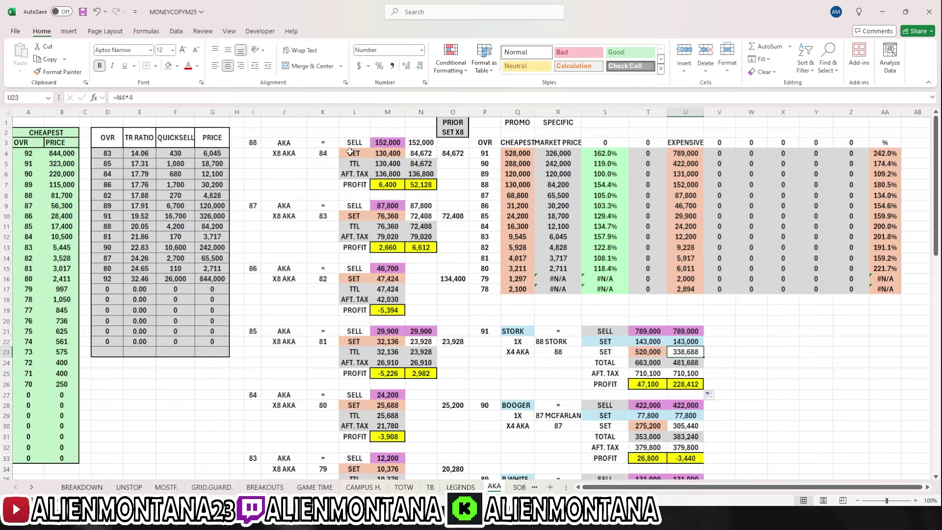
drag(255, 142, 431, 181)
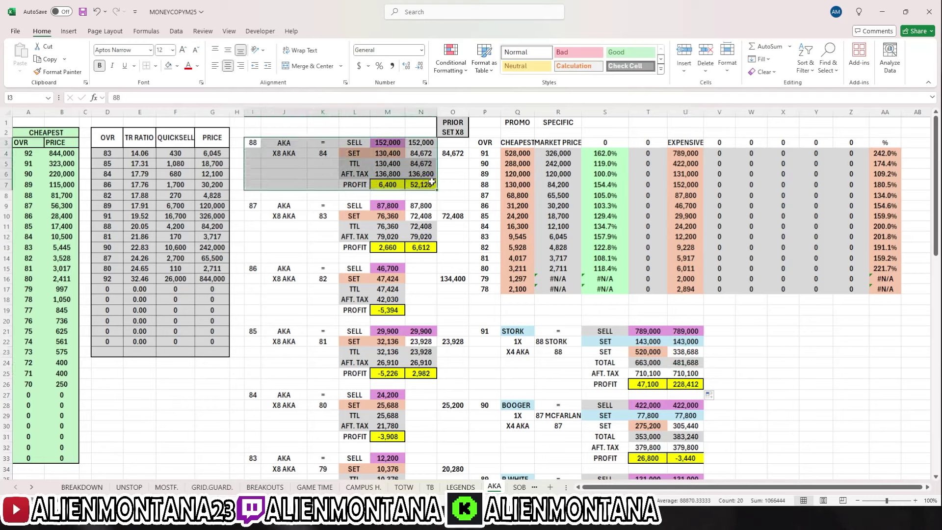
click(443, 176)
click(412, 165)
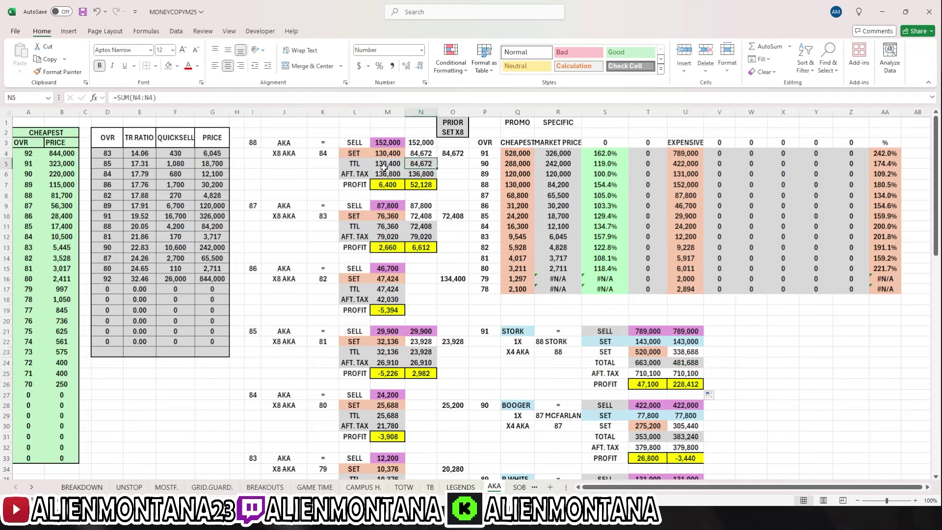
click(388, 167)
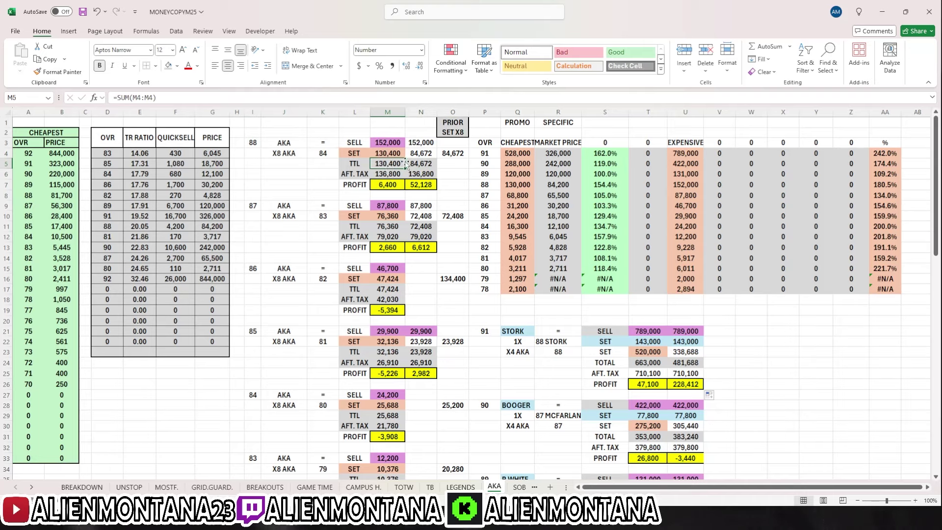